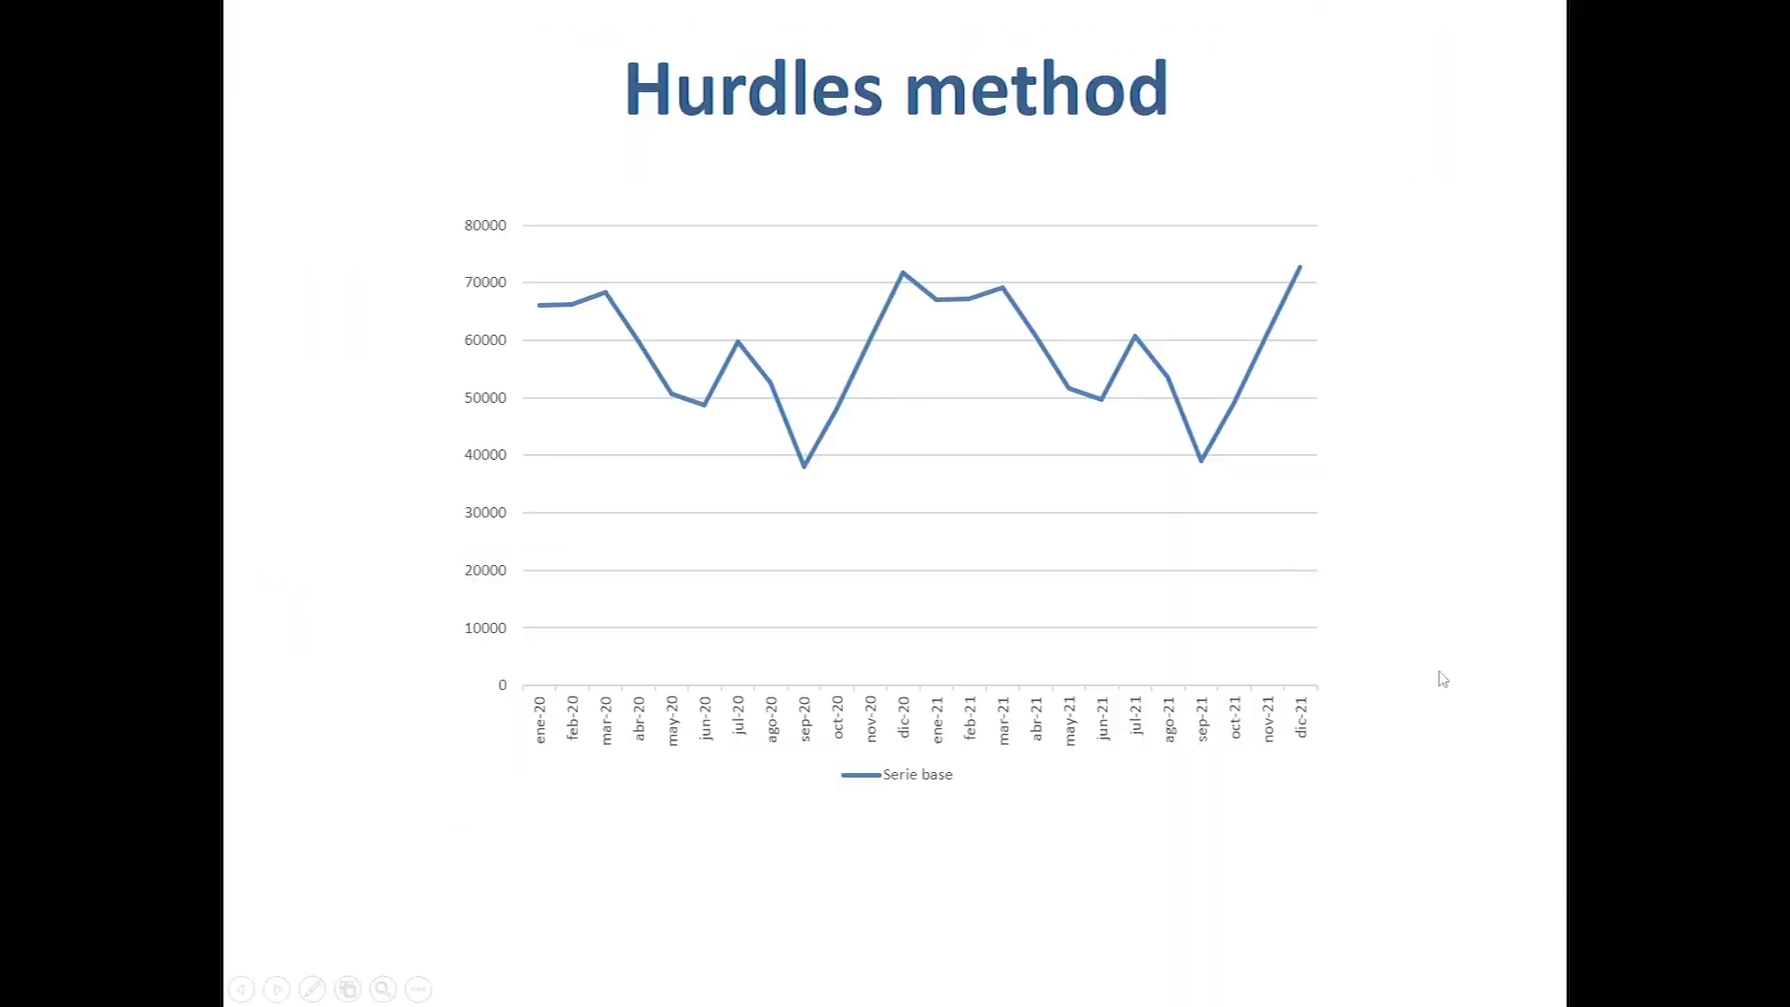
Step: Reveal the Efecto cierre and Efecto renta lines on the Hurdles method chart
key(Right)
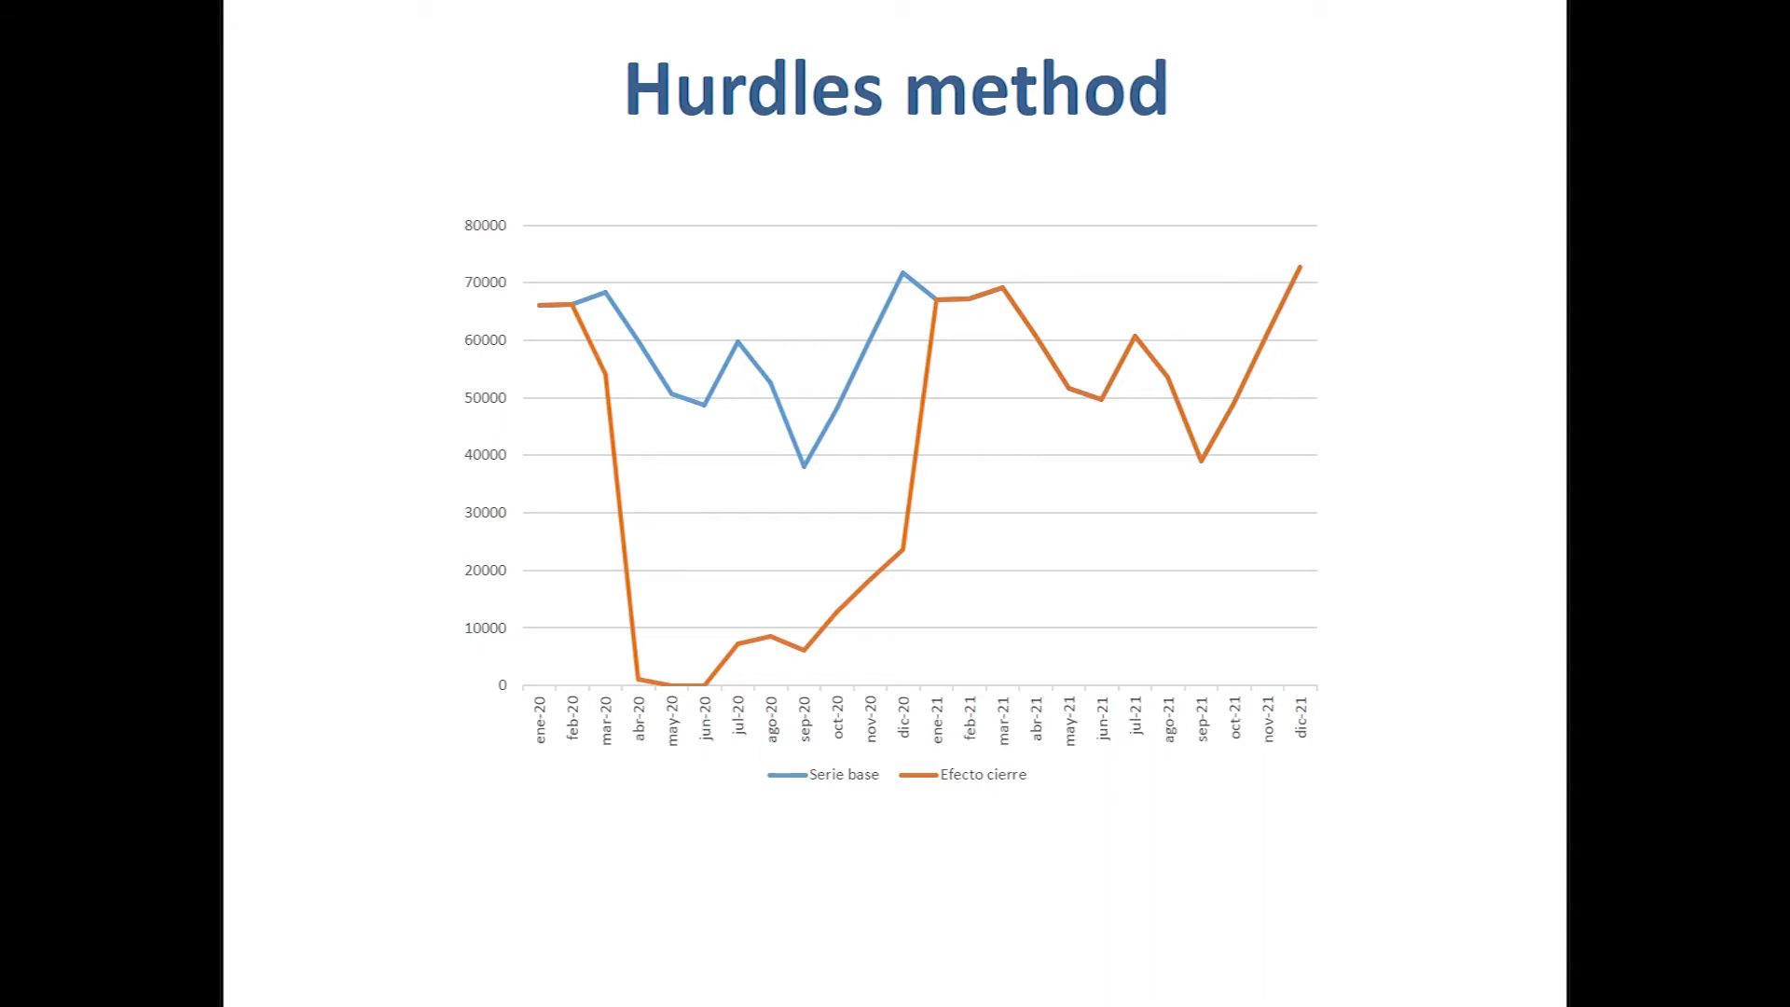
key(Right)
key(Right)
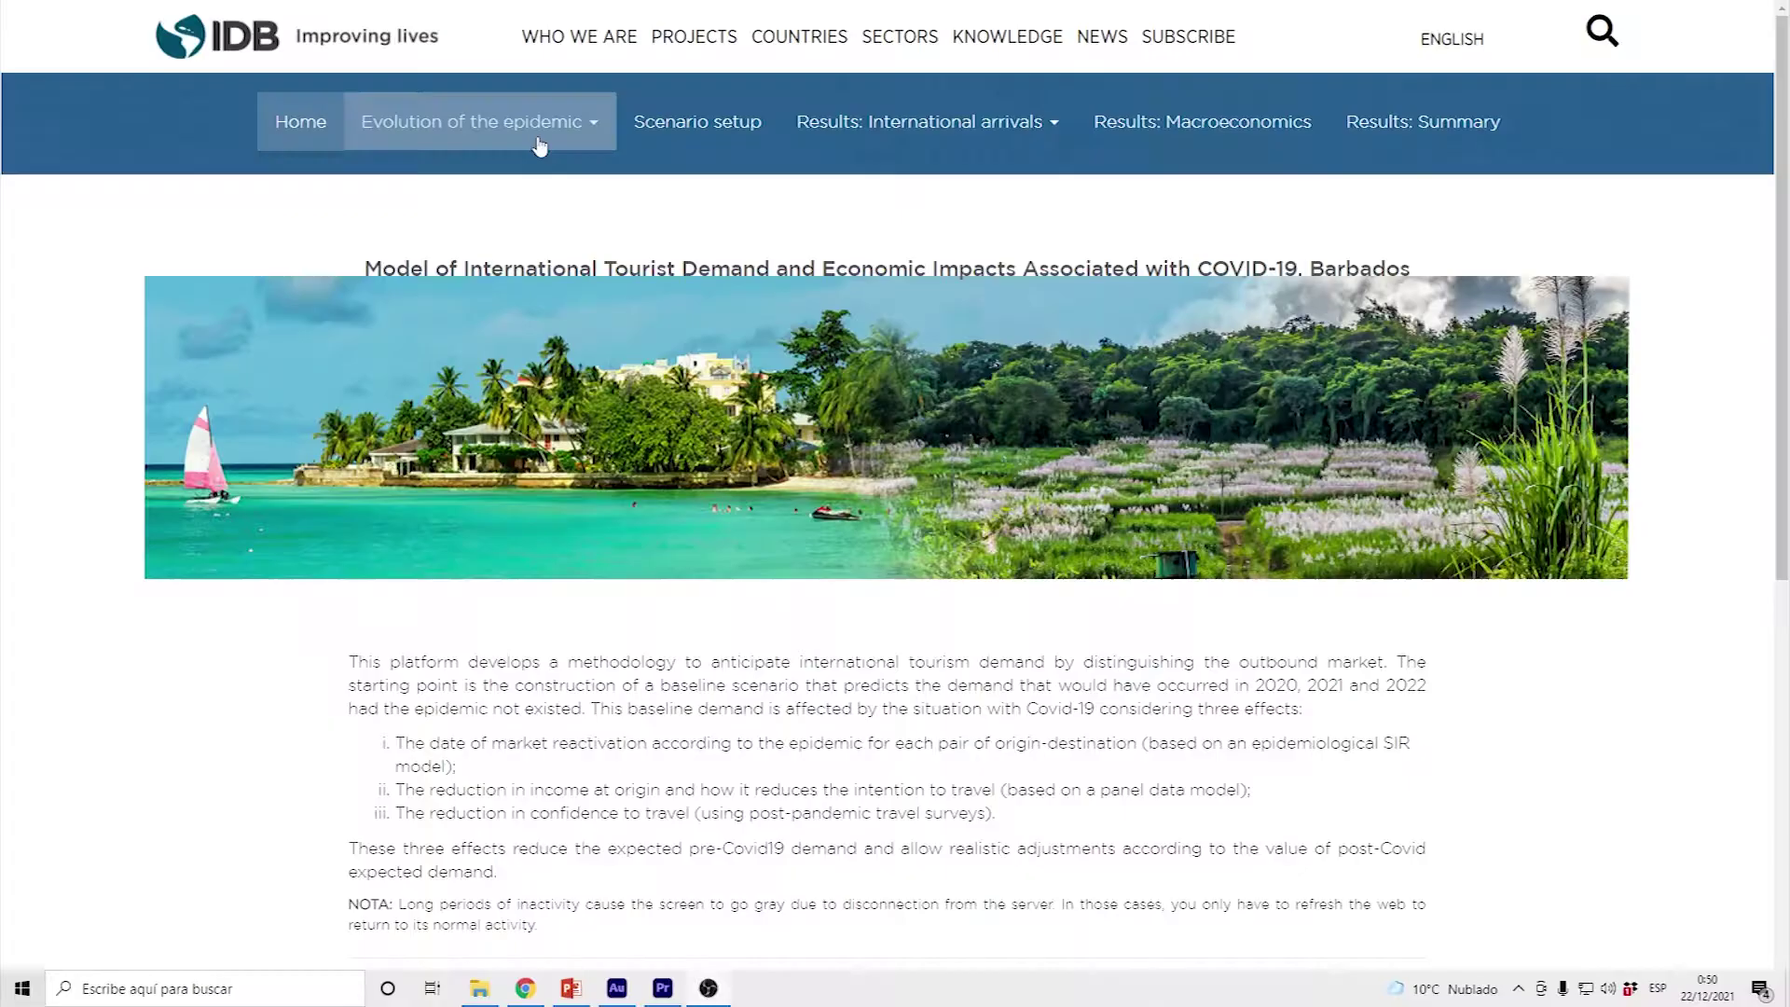
Step: Choose Barbados in the epidemic evolution list, review its page, then reopen the country list
click(535, 142)
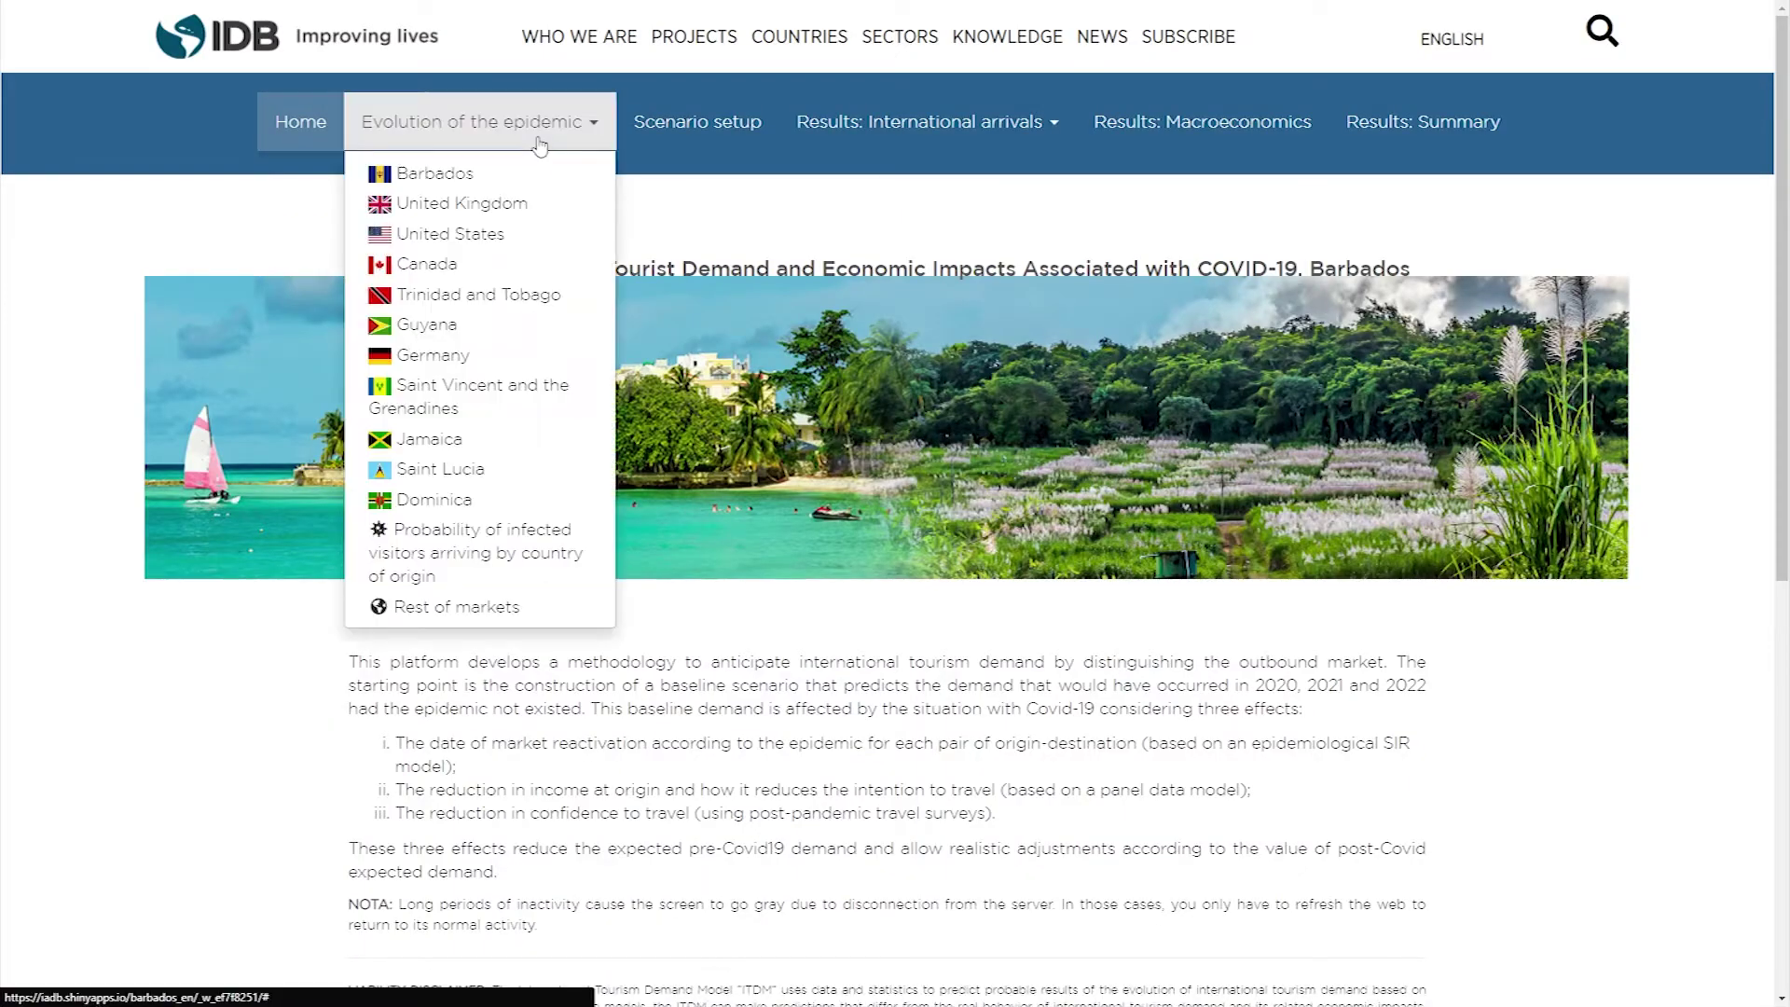
click(529, 171)
scroll(600, 288, down, 5)
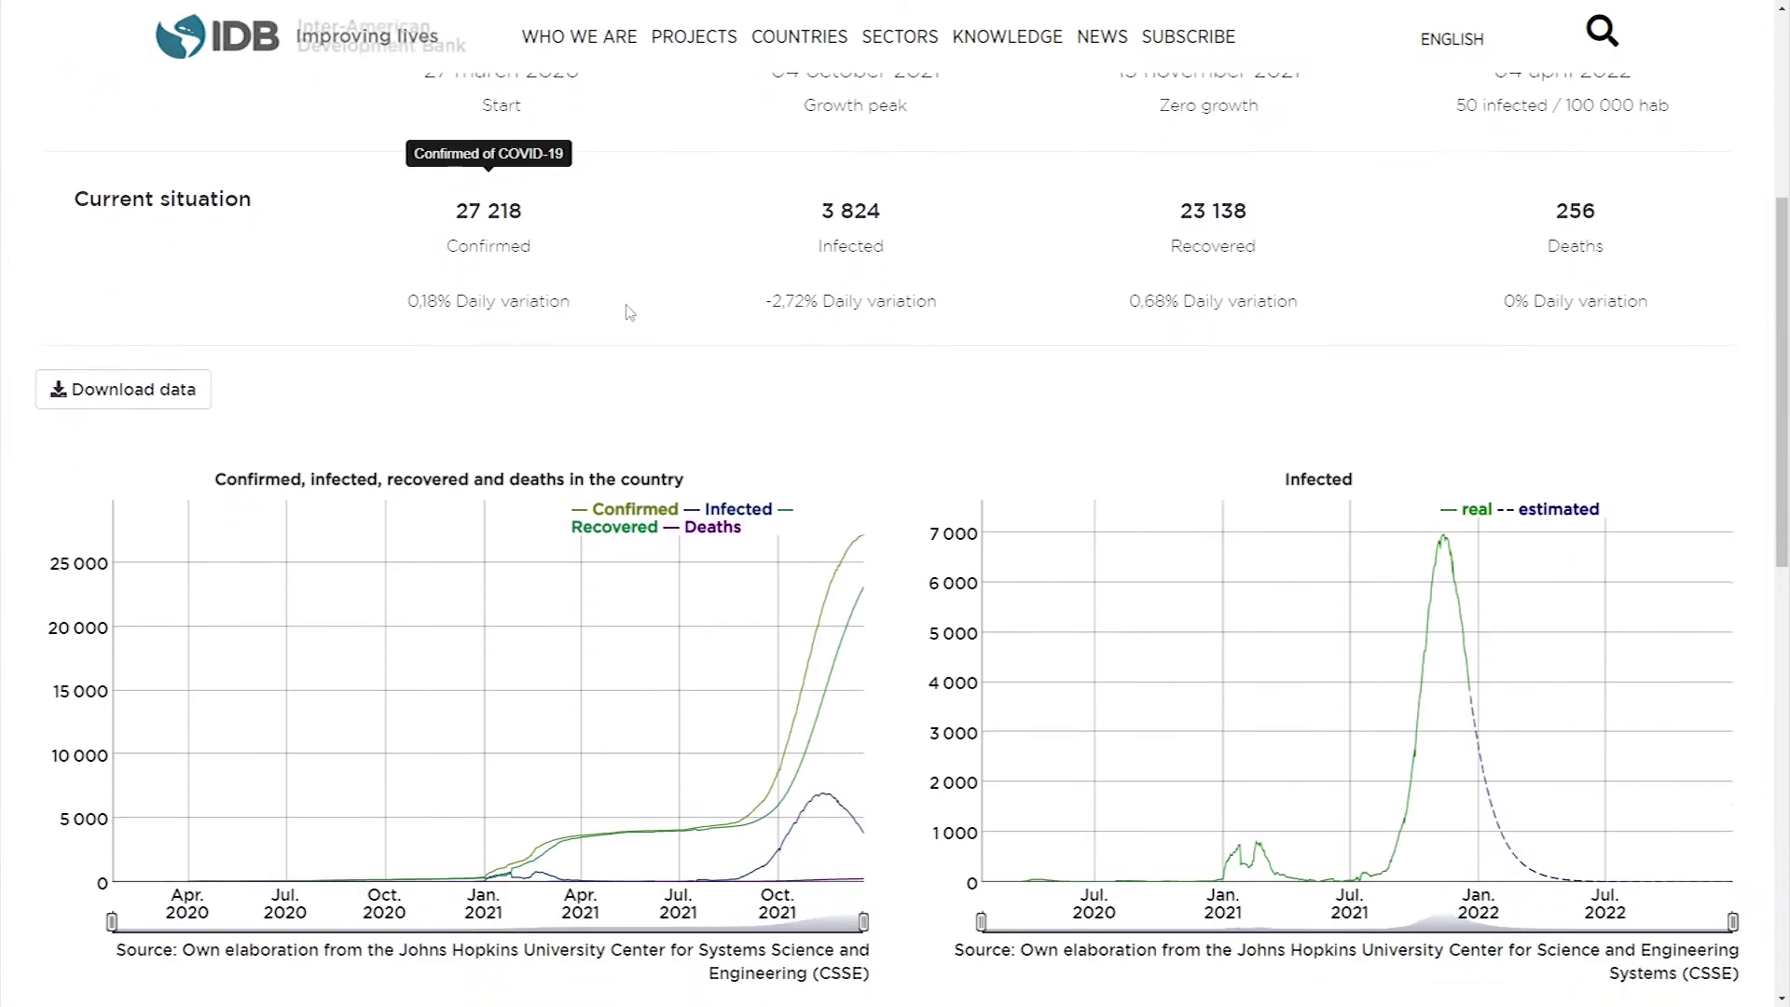
scroll(608, 349, up, 5)
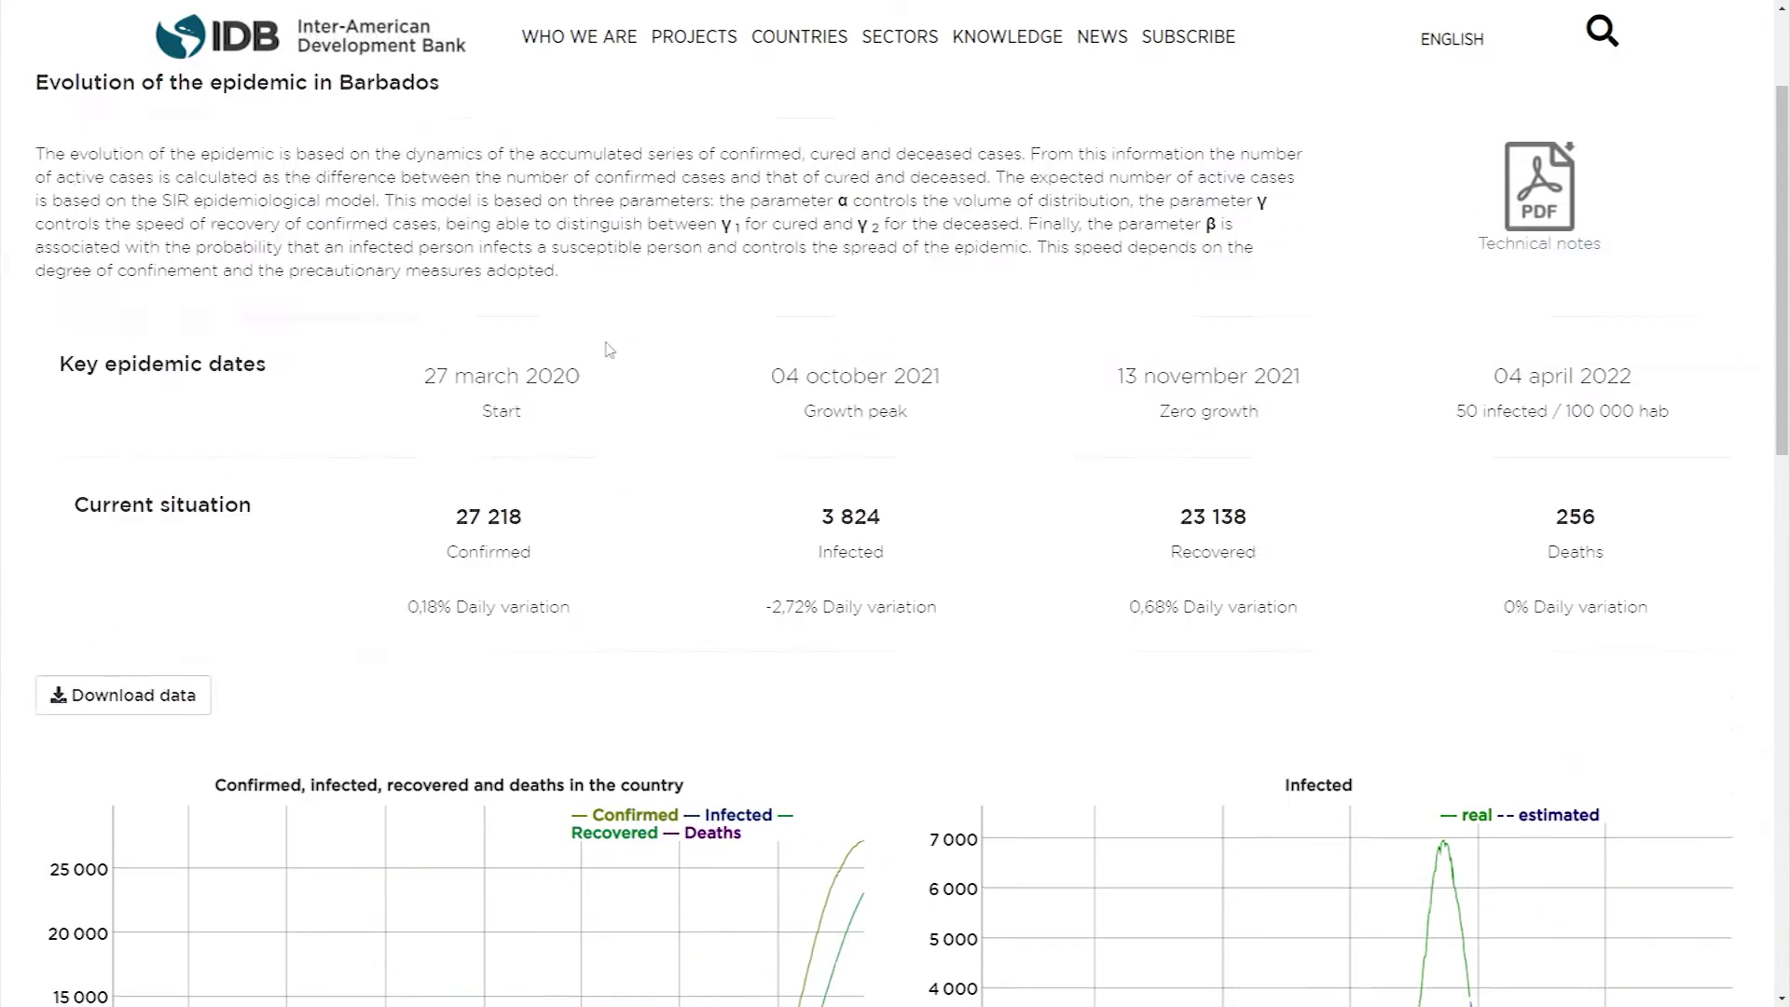
click(540, 145)
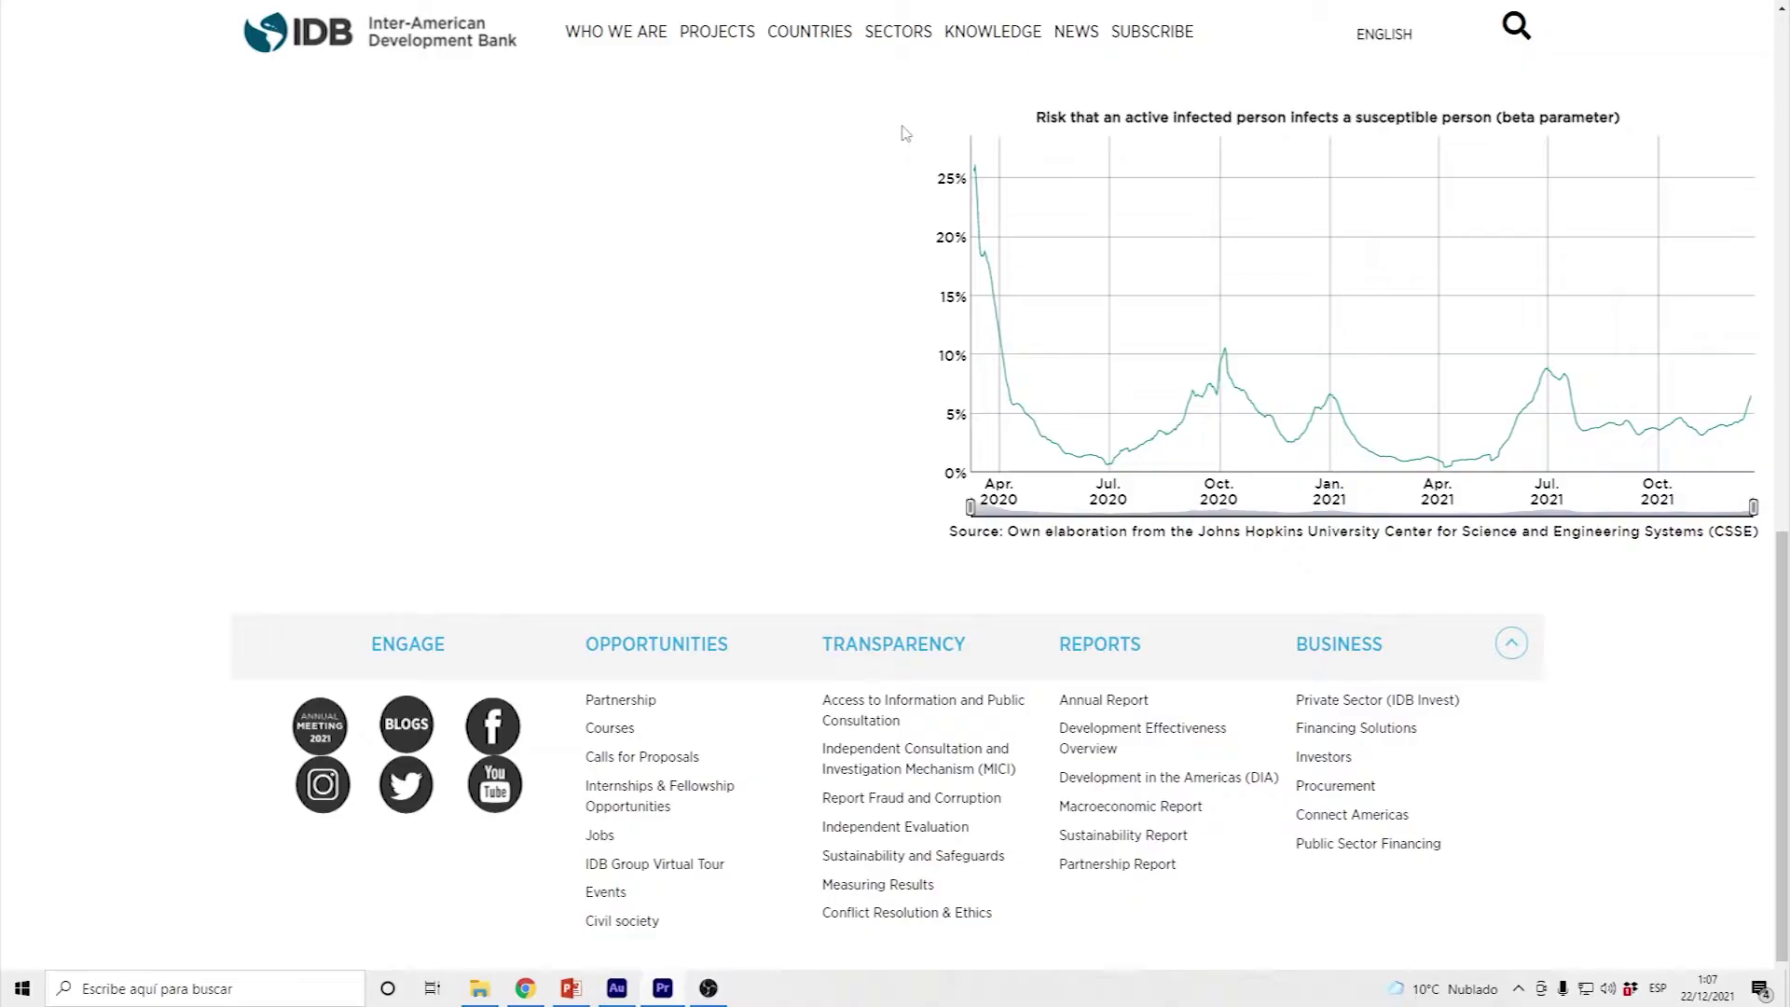
Step: Compare the United Kingdom and Germany infected-case charts
mouse_move(974, 171)
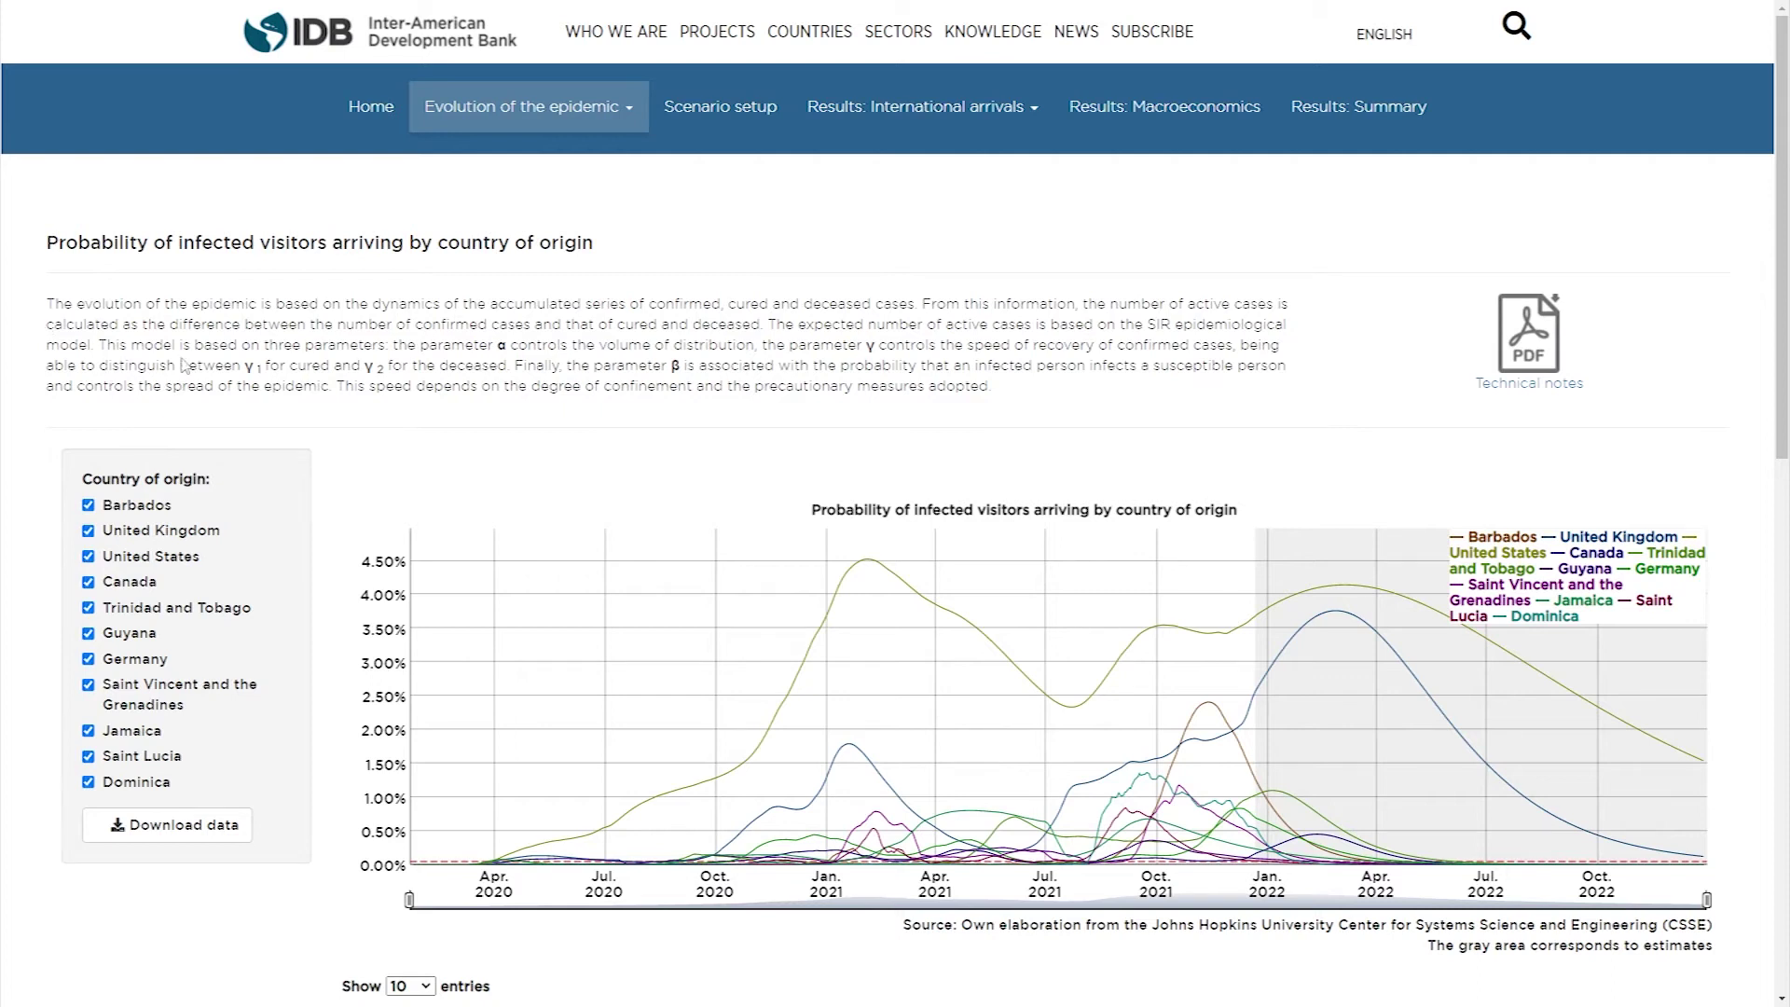
Step: Inspect the chart of infected-visitor probabilities by country of origin
mouse_move(634, 823)
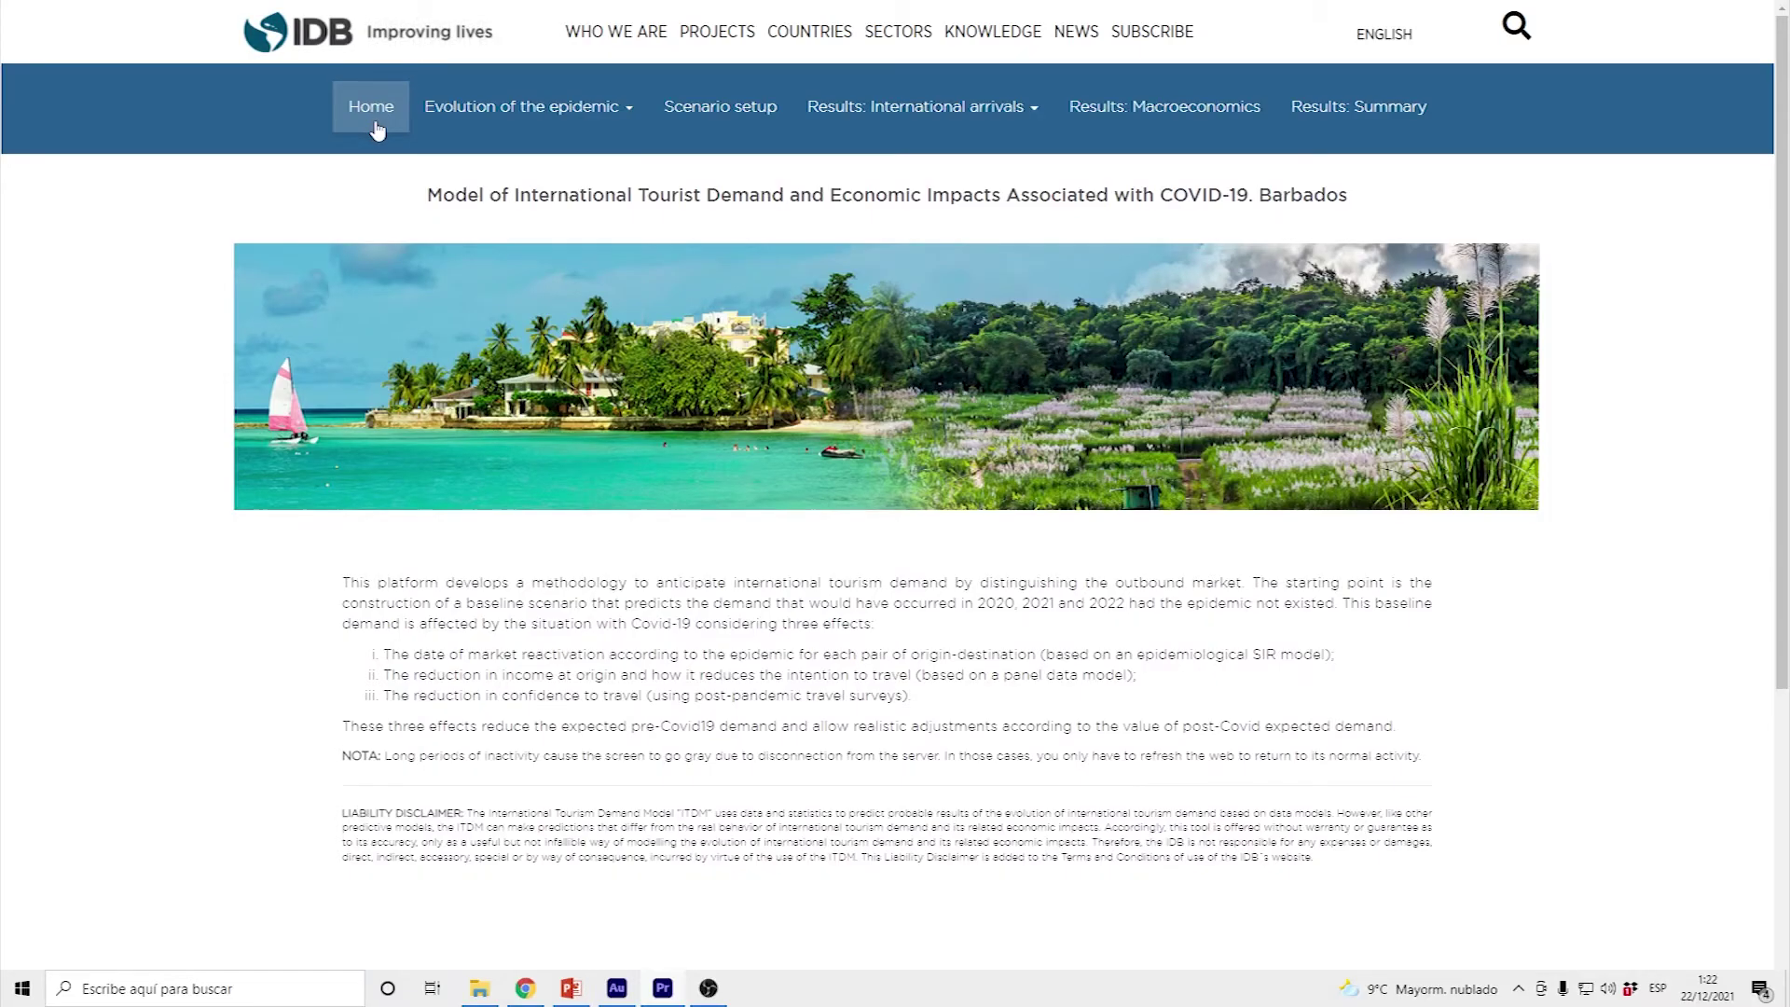
Step: In Scenario setup, base market reactivation dates on epidemic recovery
click(695, 131)
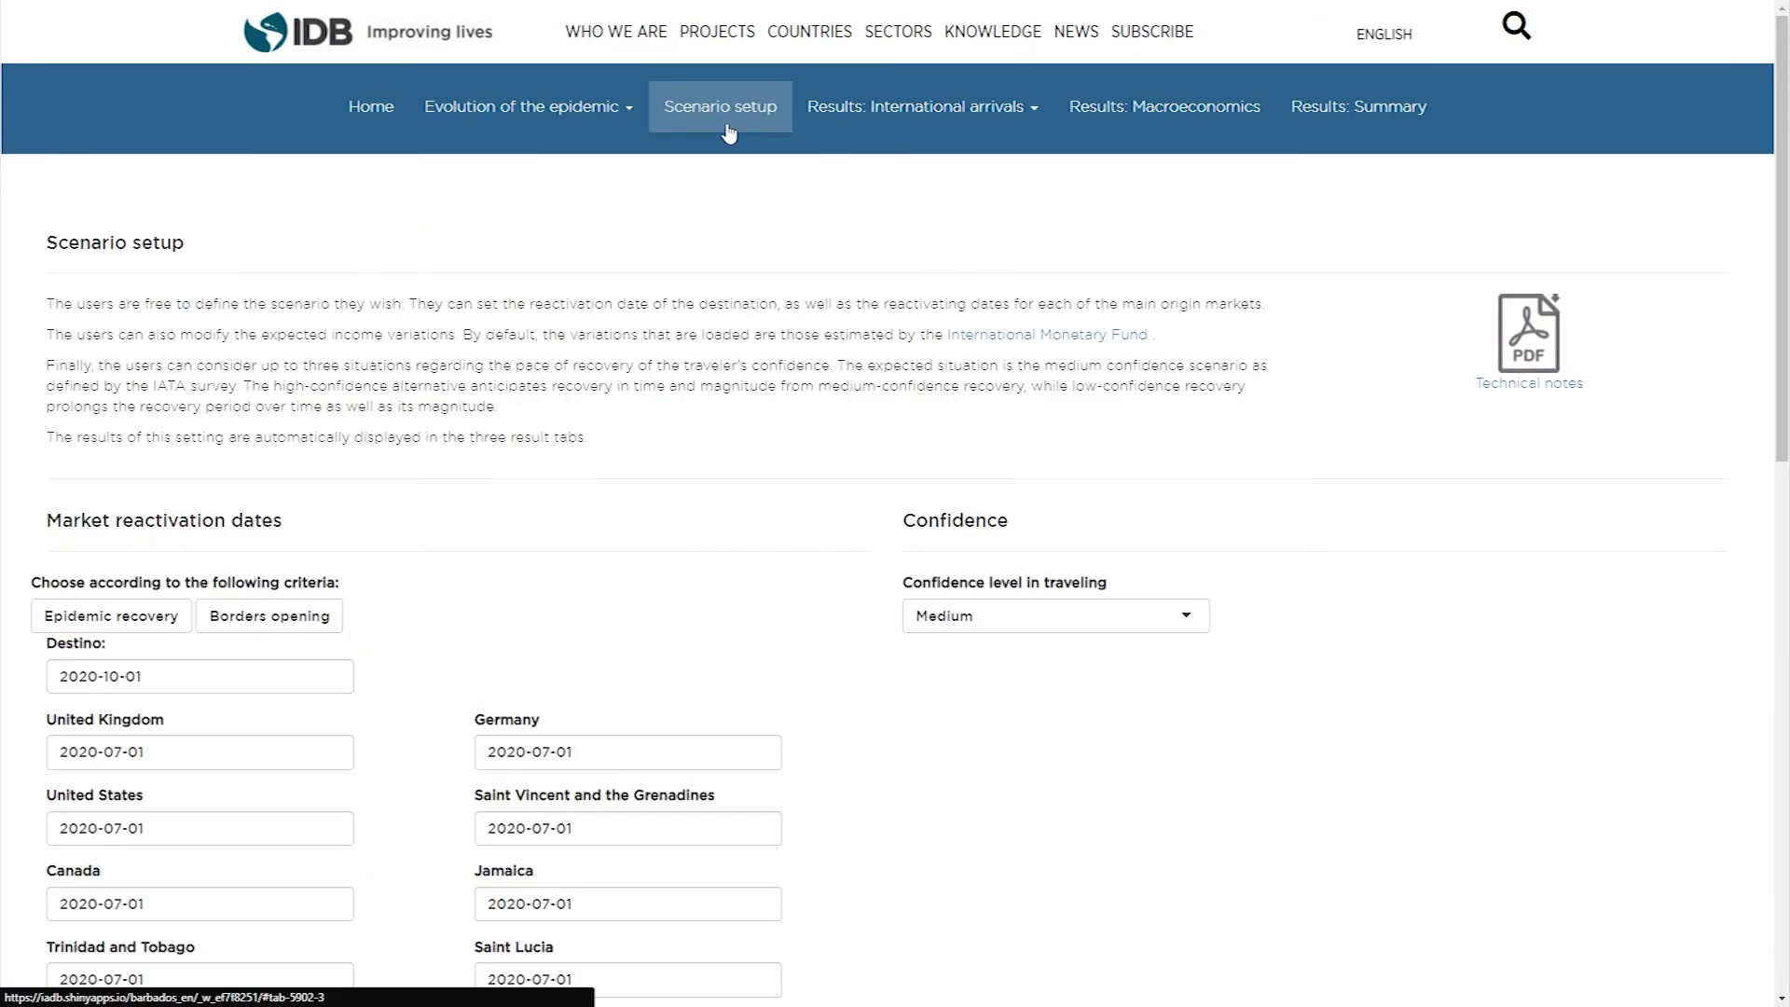
scroll(406, 512, down, 3)
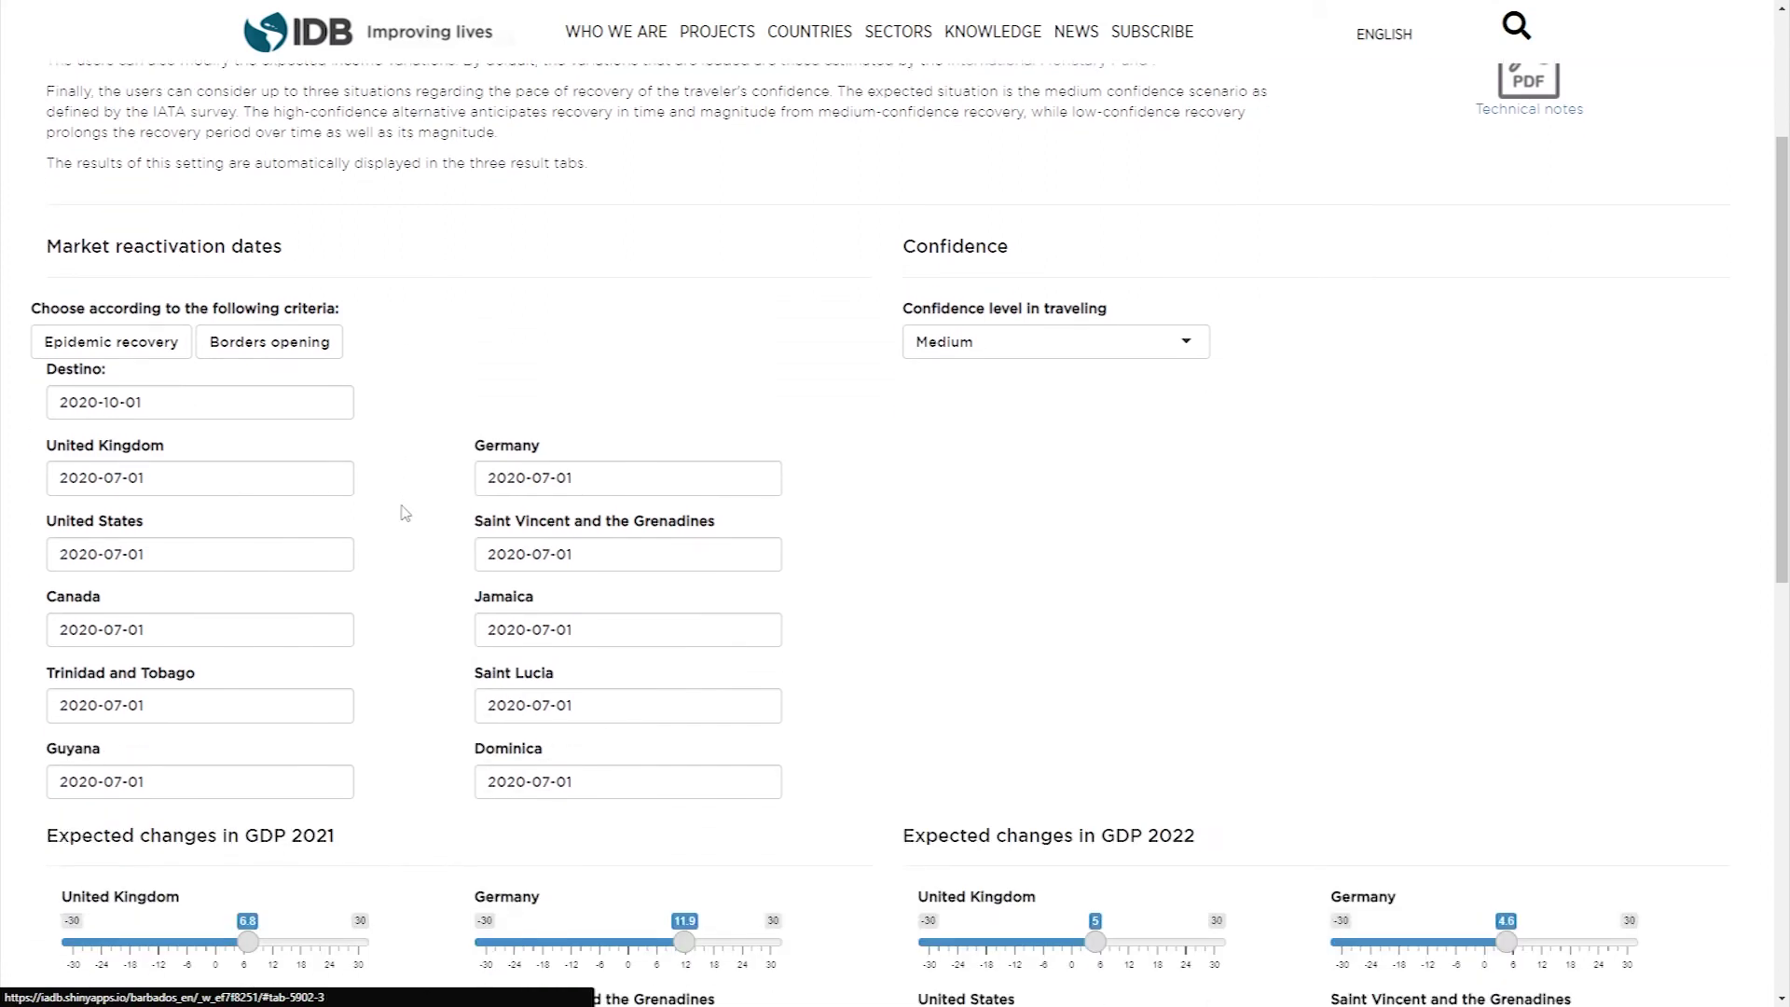
scroll(406, 513, down, 2)
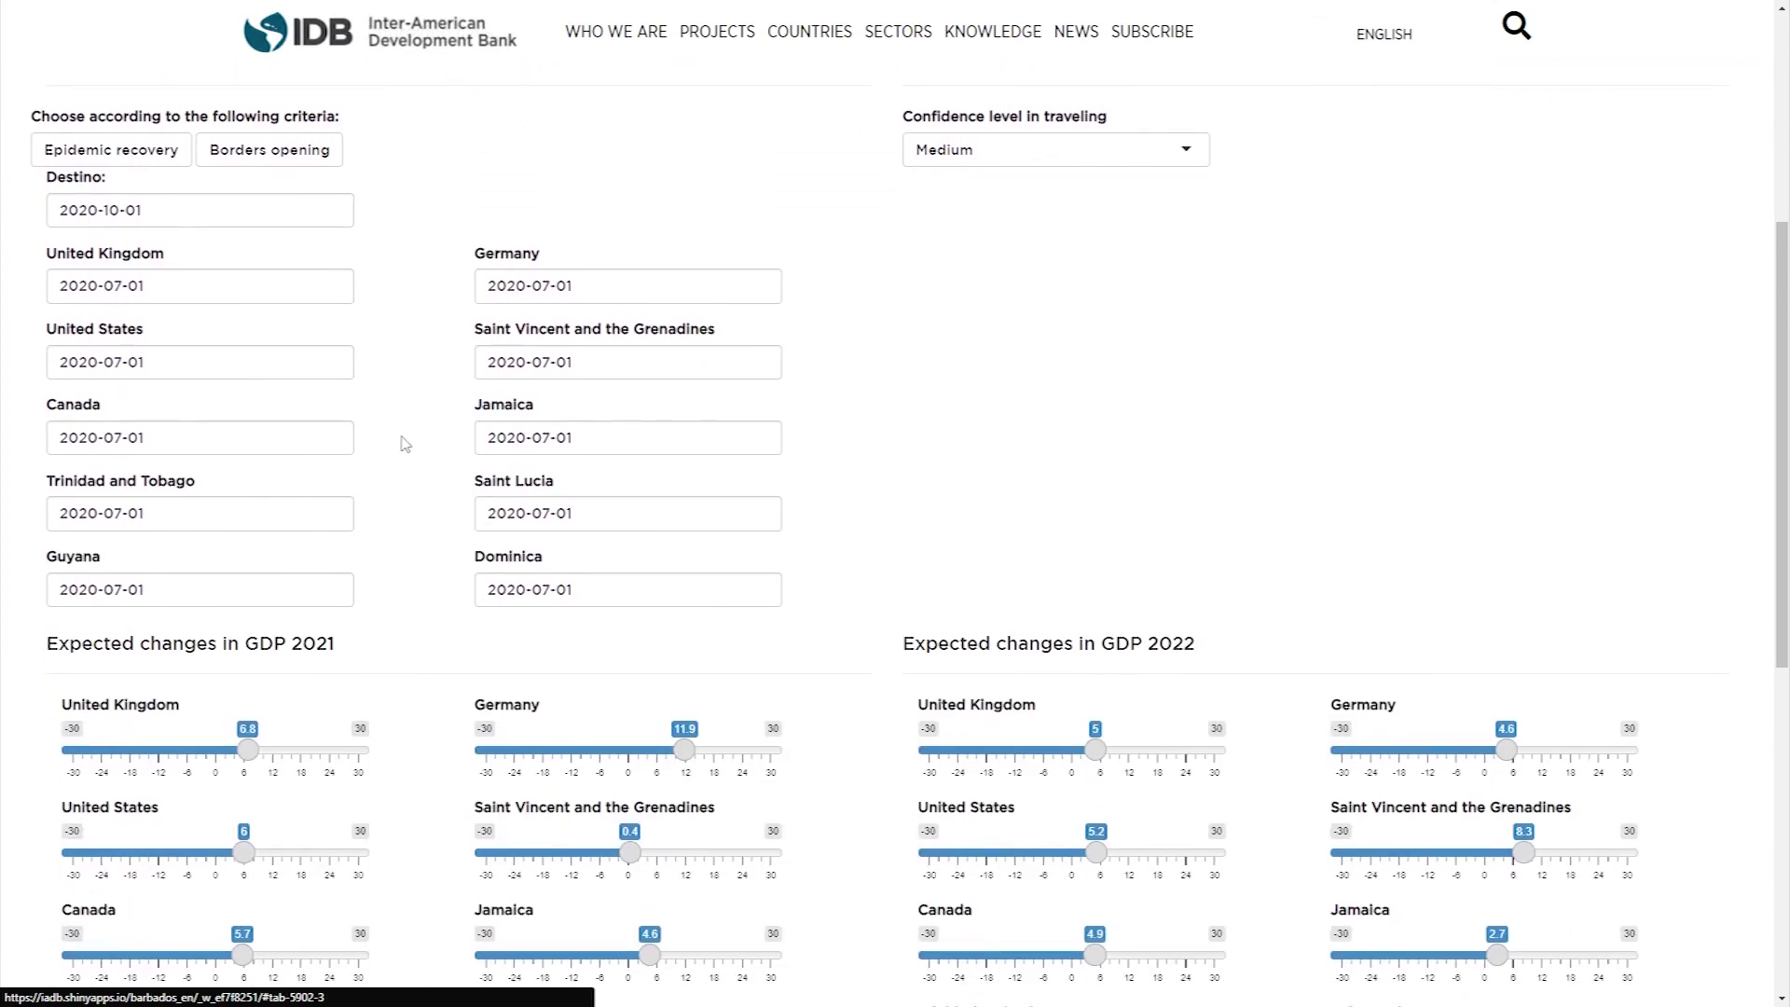
click(140, 157)
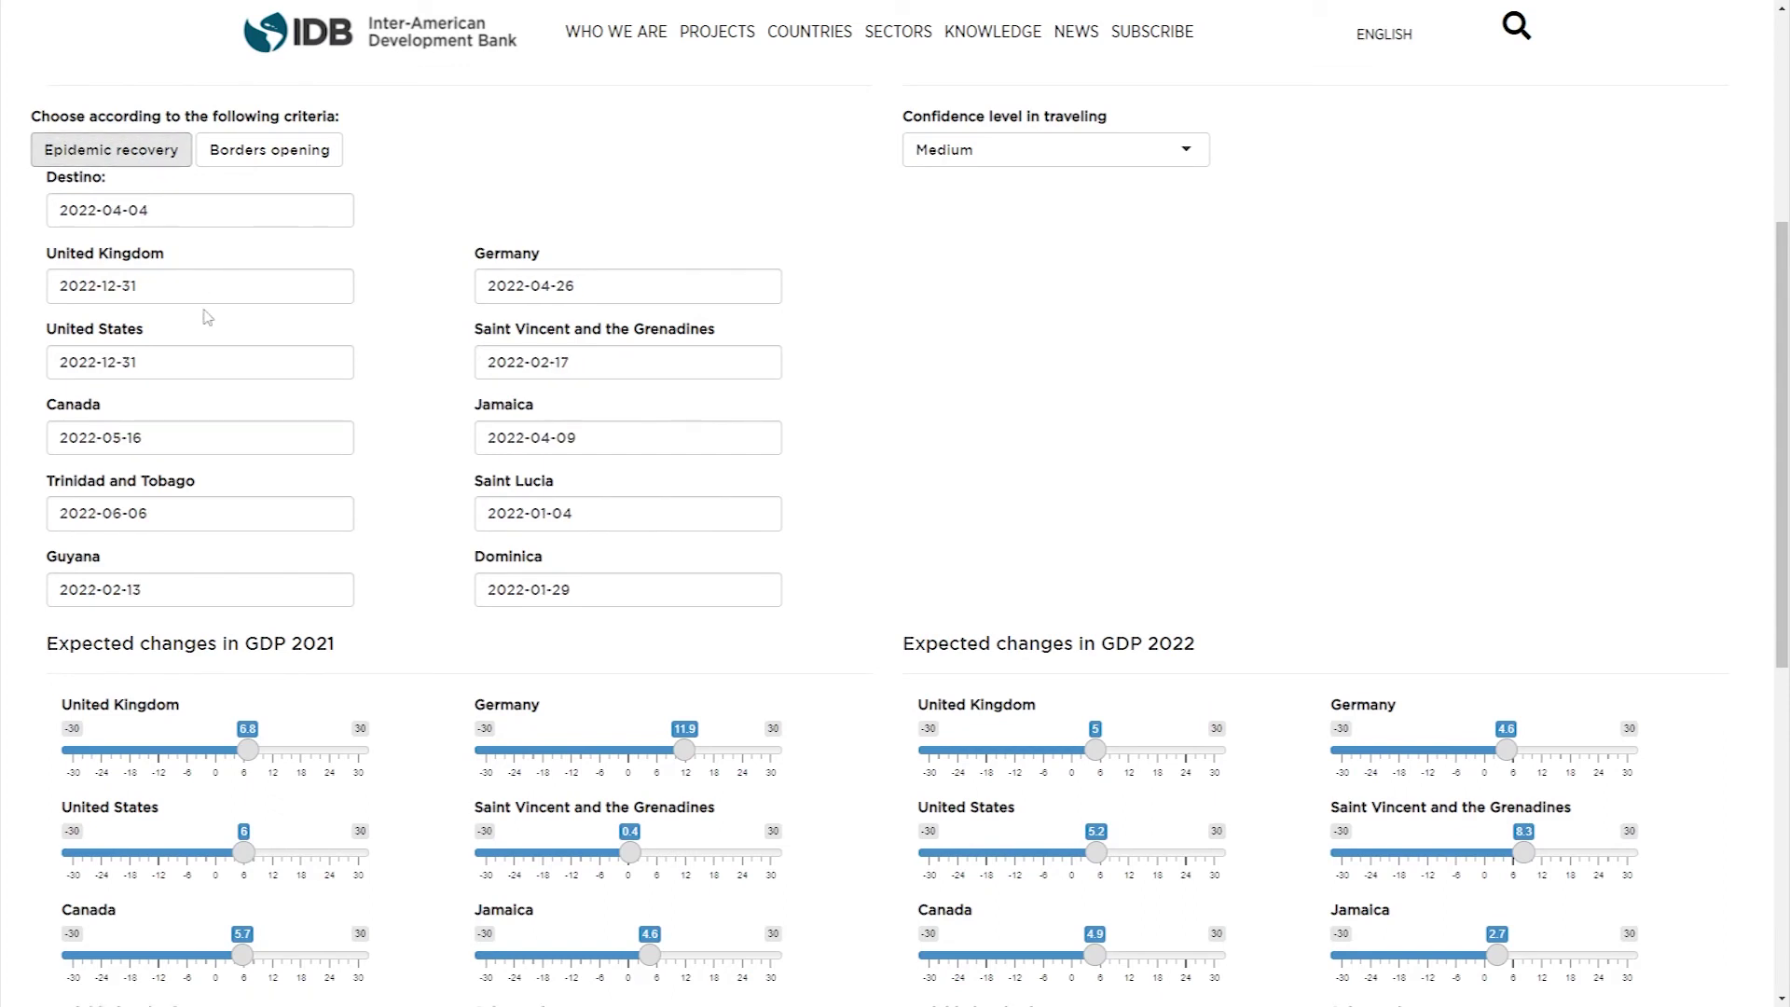
Step: Set Canada's reactivation date to 2022-07-14 and Trinidad and Tobago's to 2022-06-24
click(211, 440)
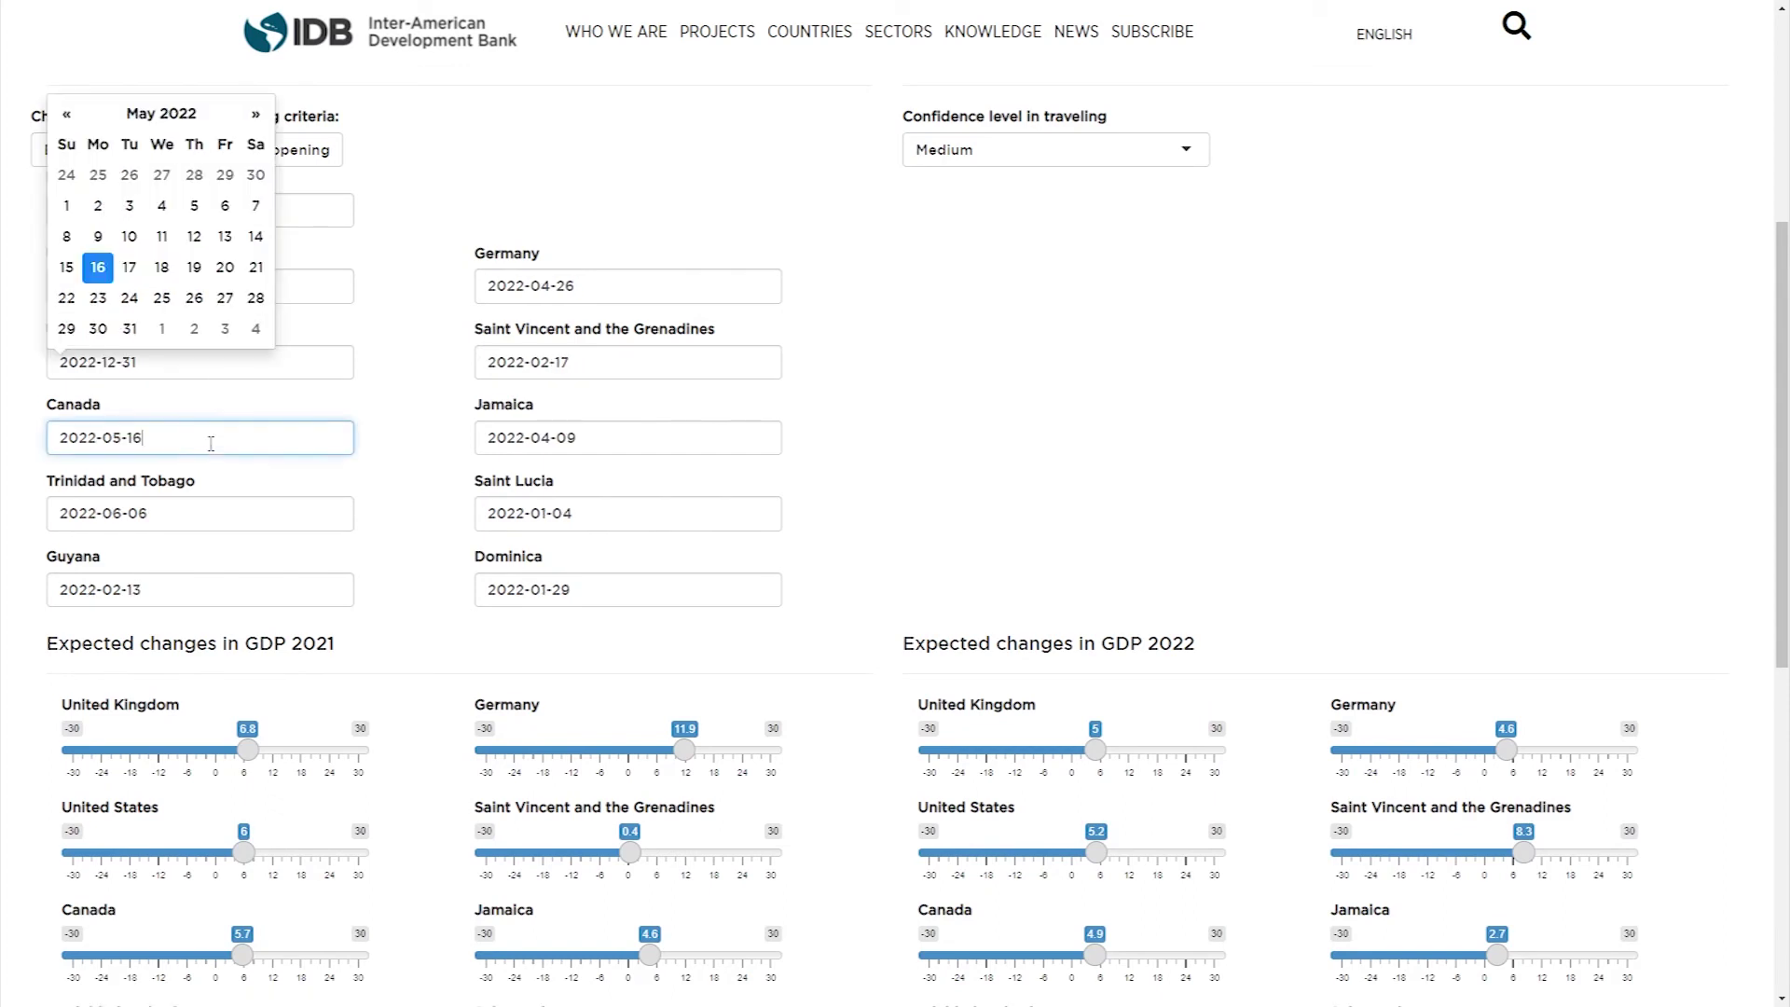
click(254, 115)
click(254, 115)
click(194, 238)
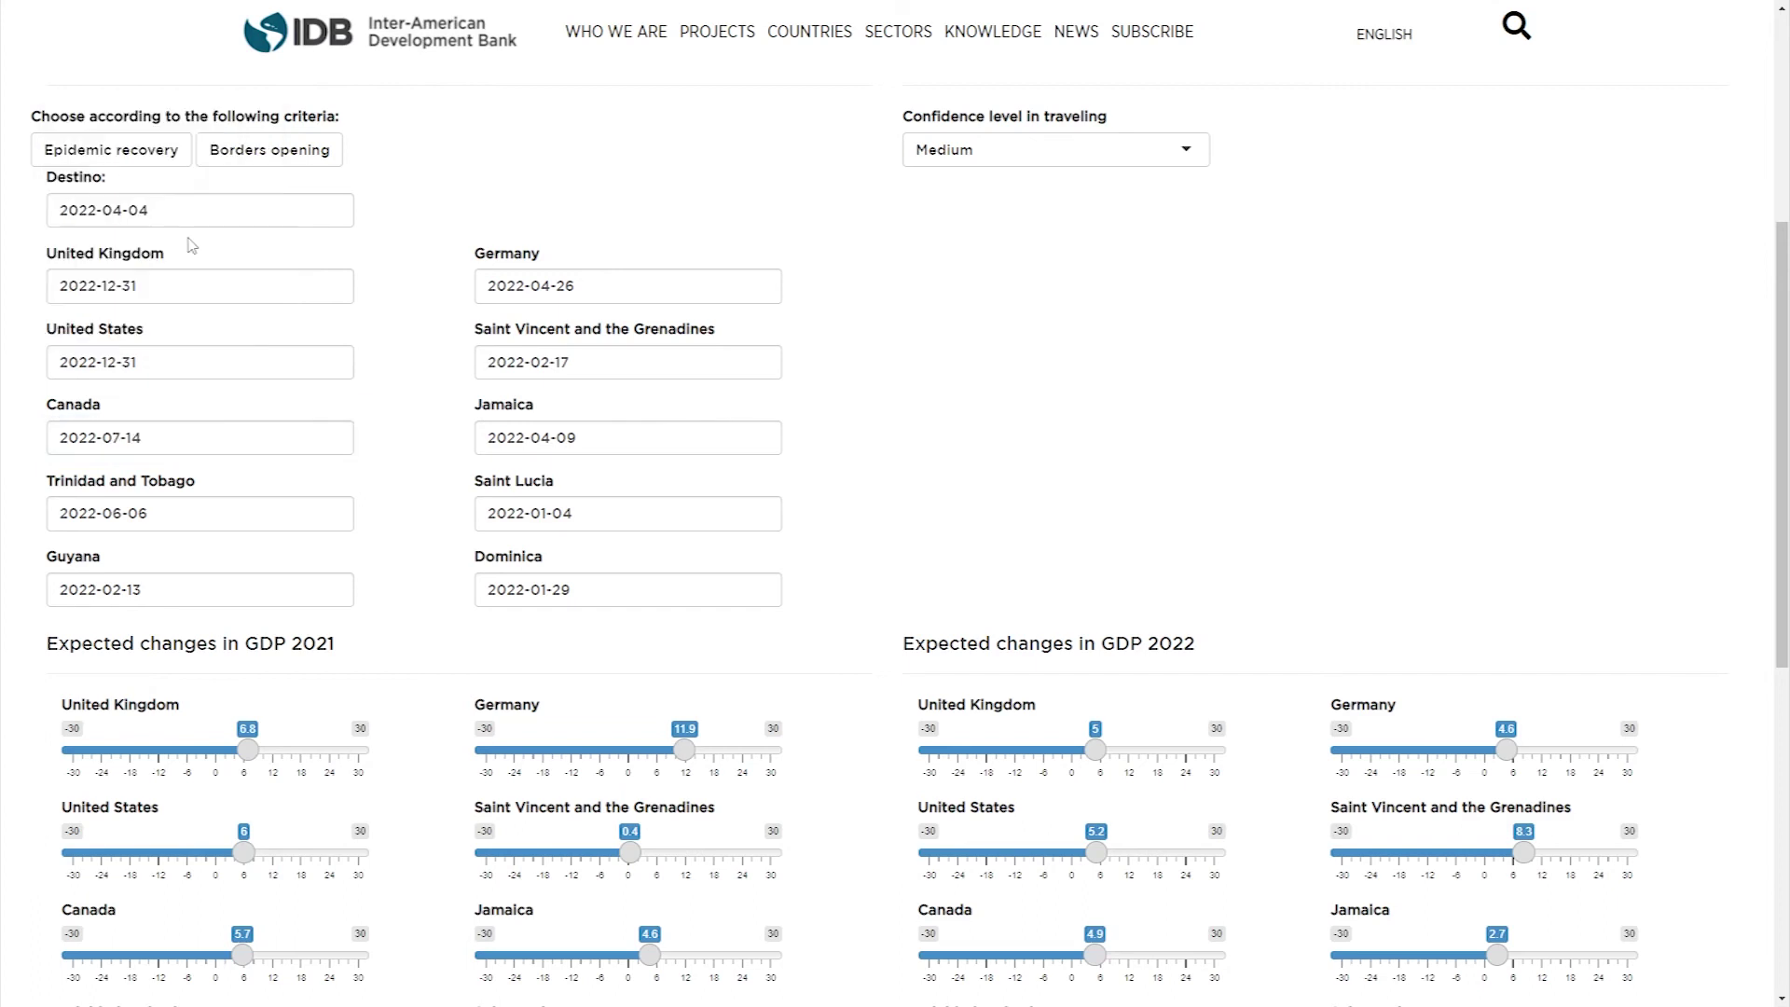
click(228, 511)
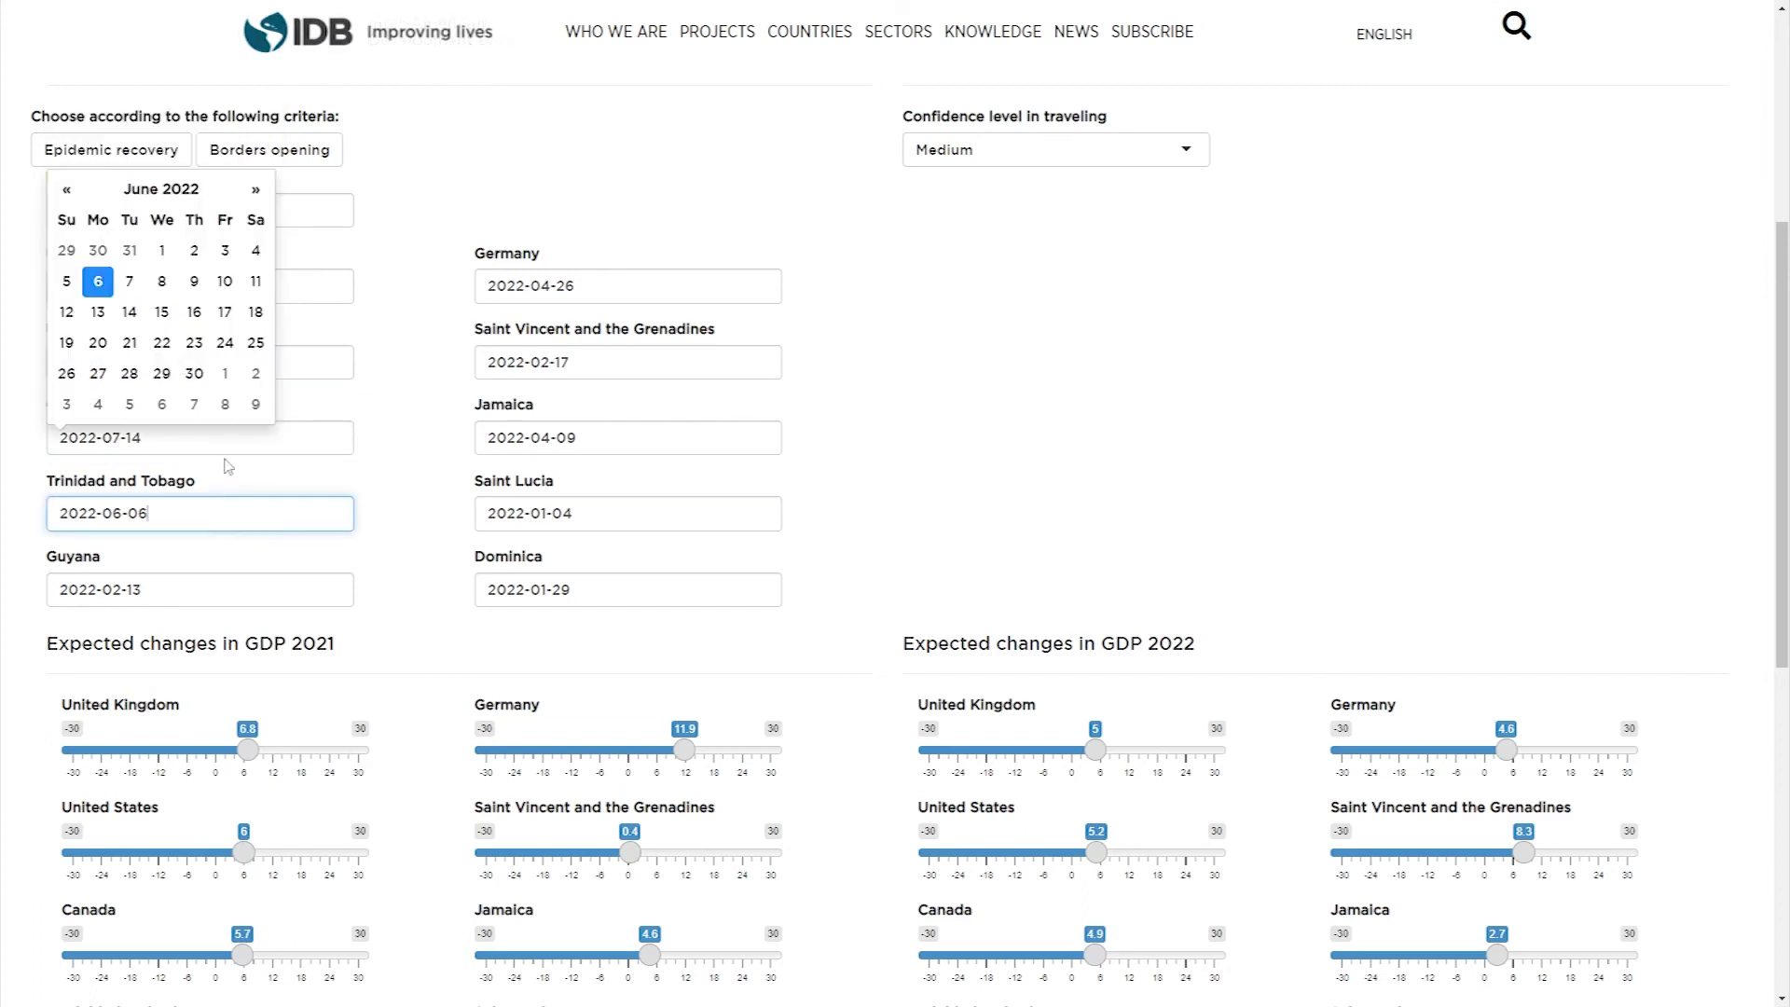
click(224, 344)
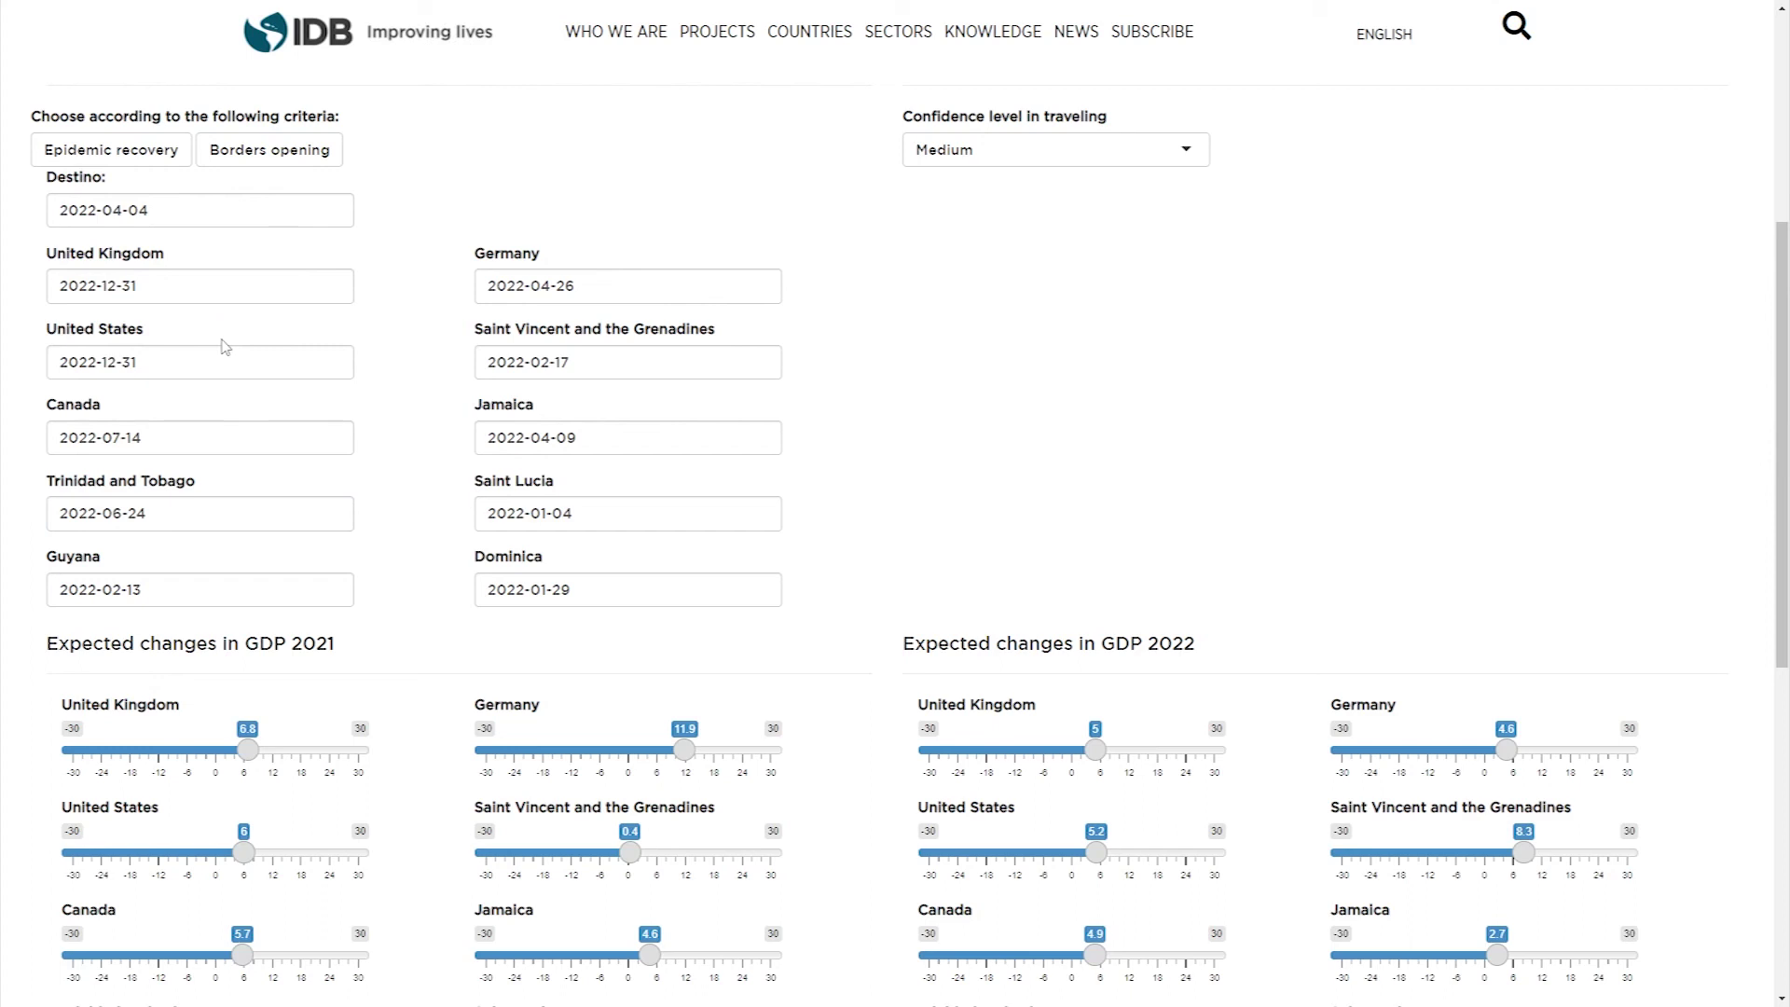
Step: Switch reactivation dates to Borders opening, then back to Epidemic recovery
scroll(411, 350, up, 1)
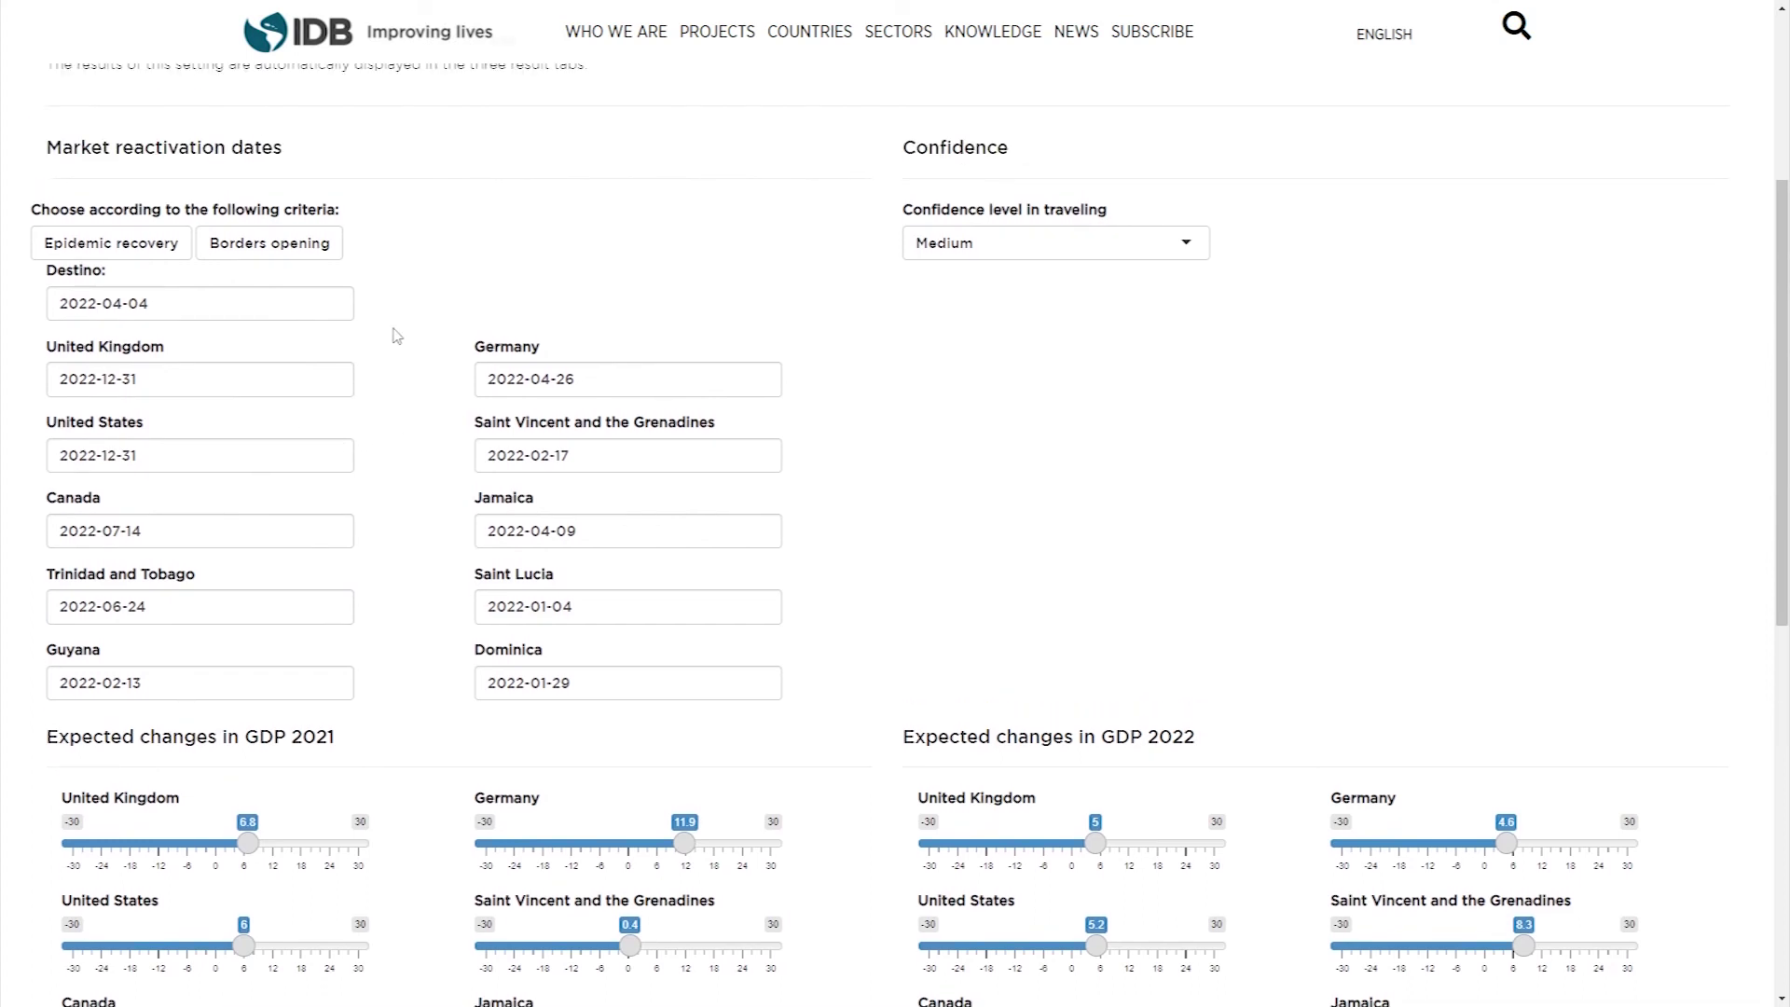
click(288, 261)
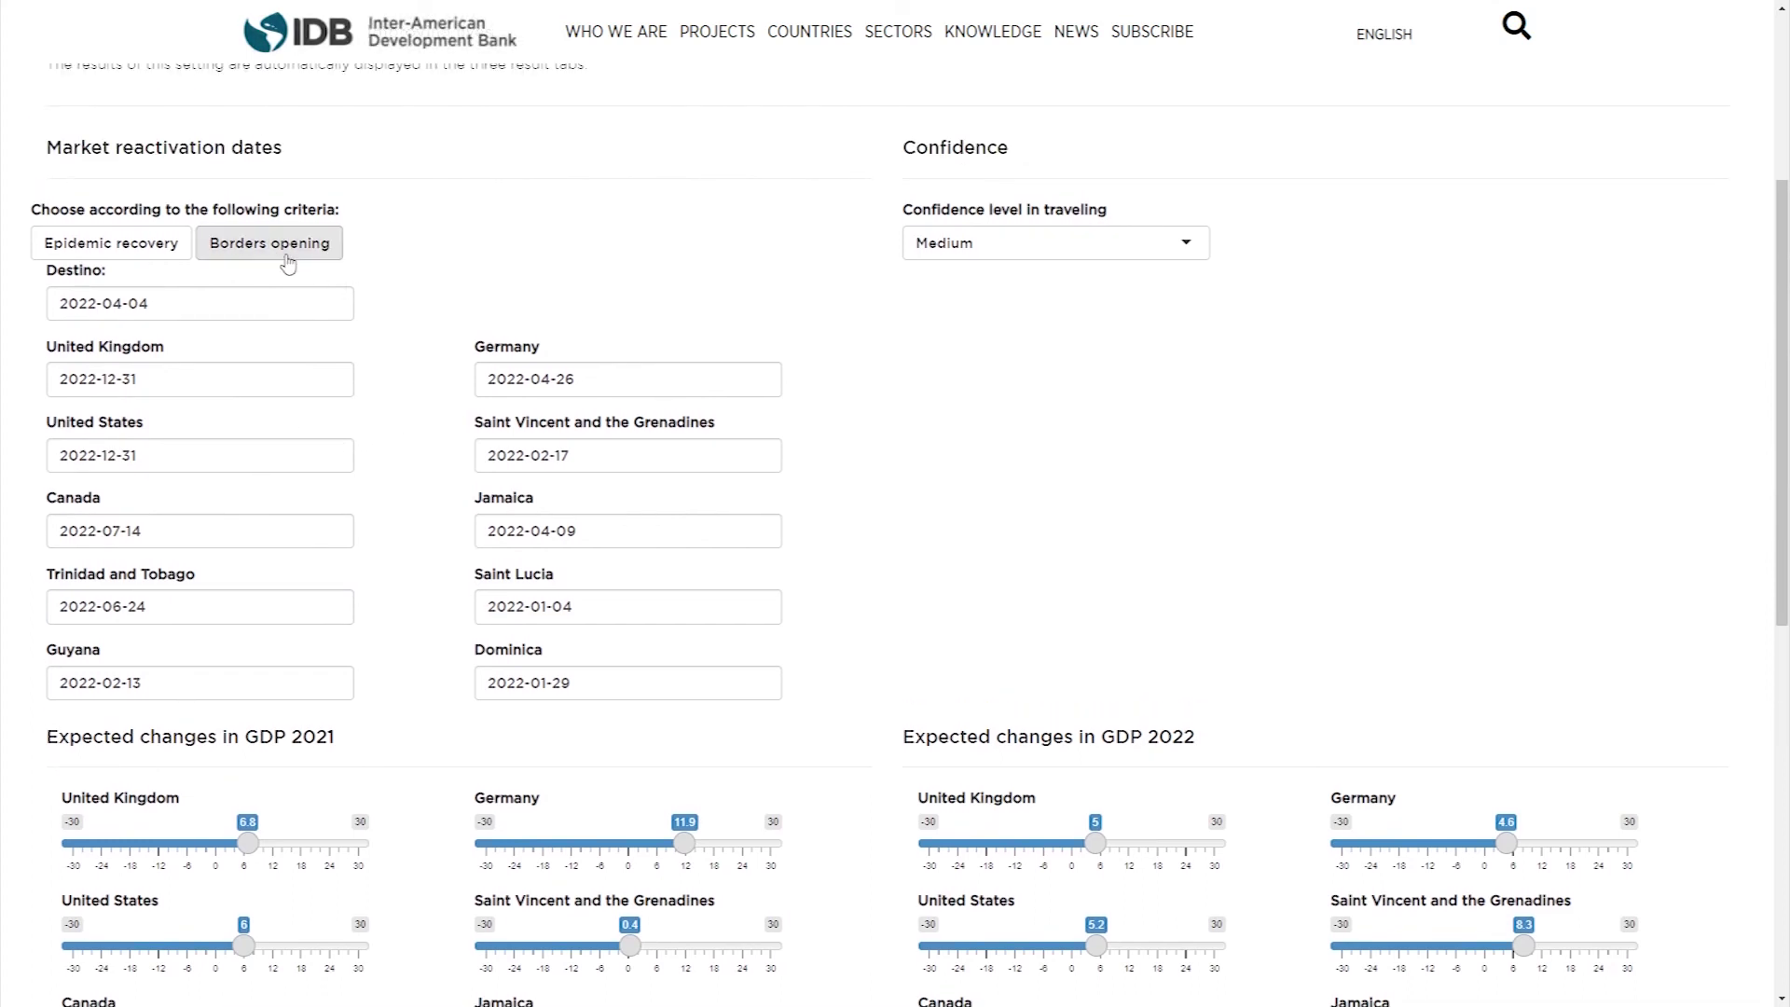
click(126, 251)
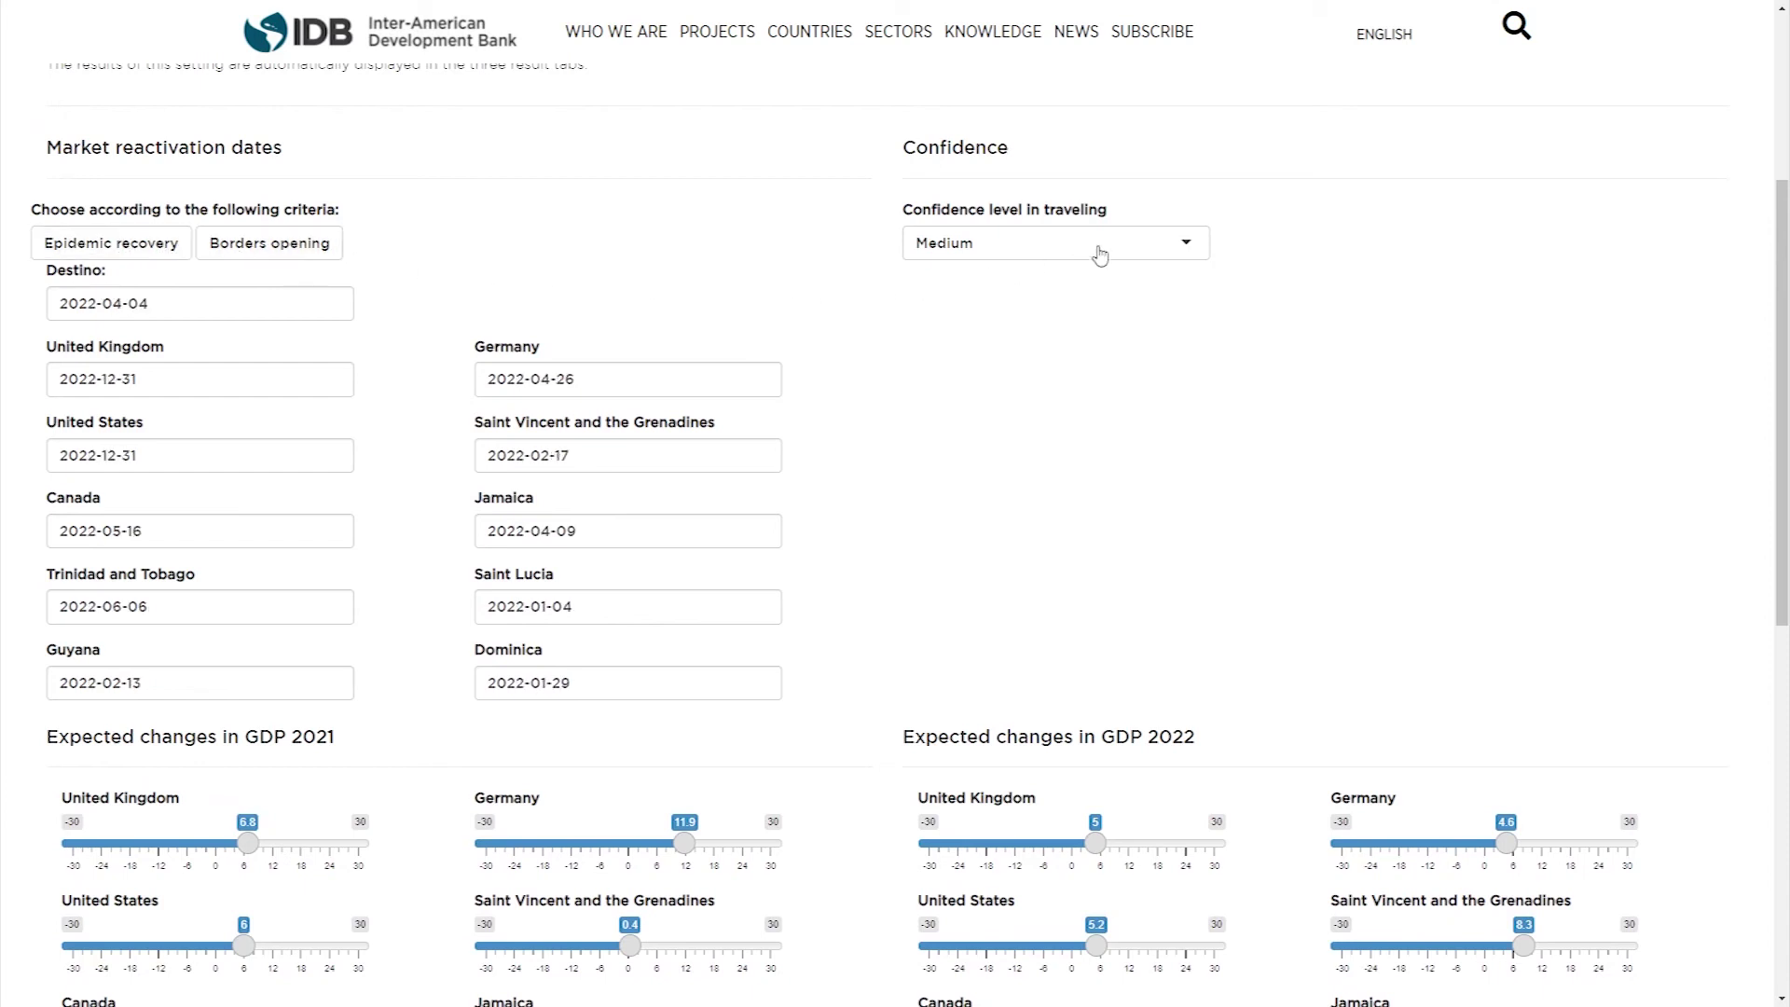
Step: Set travel confidence to High, raise Germany's 2021 GDP change to 16.6, and adjust Saint Vincent's
click(1144, 246)
click(1107, 287)
scroll(835, 403, down, 5)
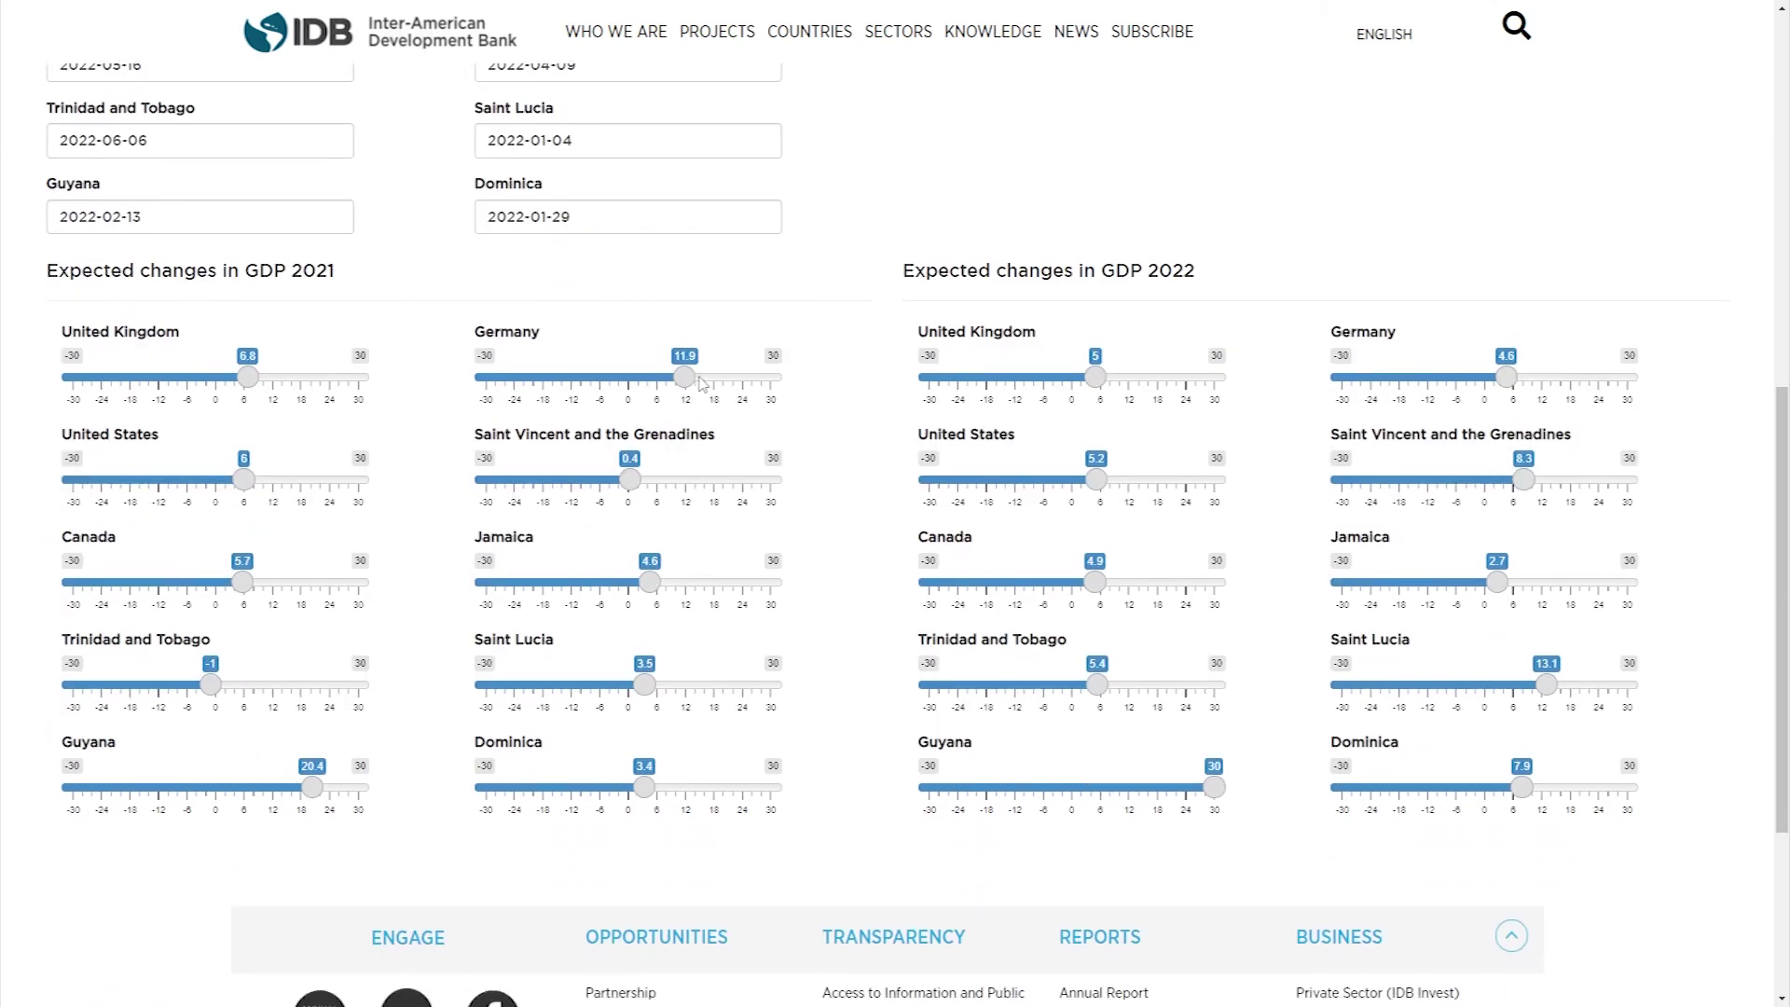
drag(689, 385, 706, 379)
drag(630, 479, 666, 480)
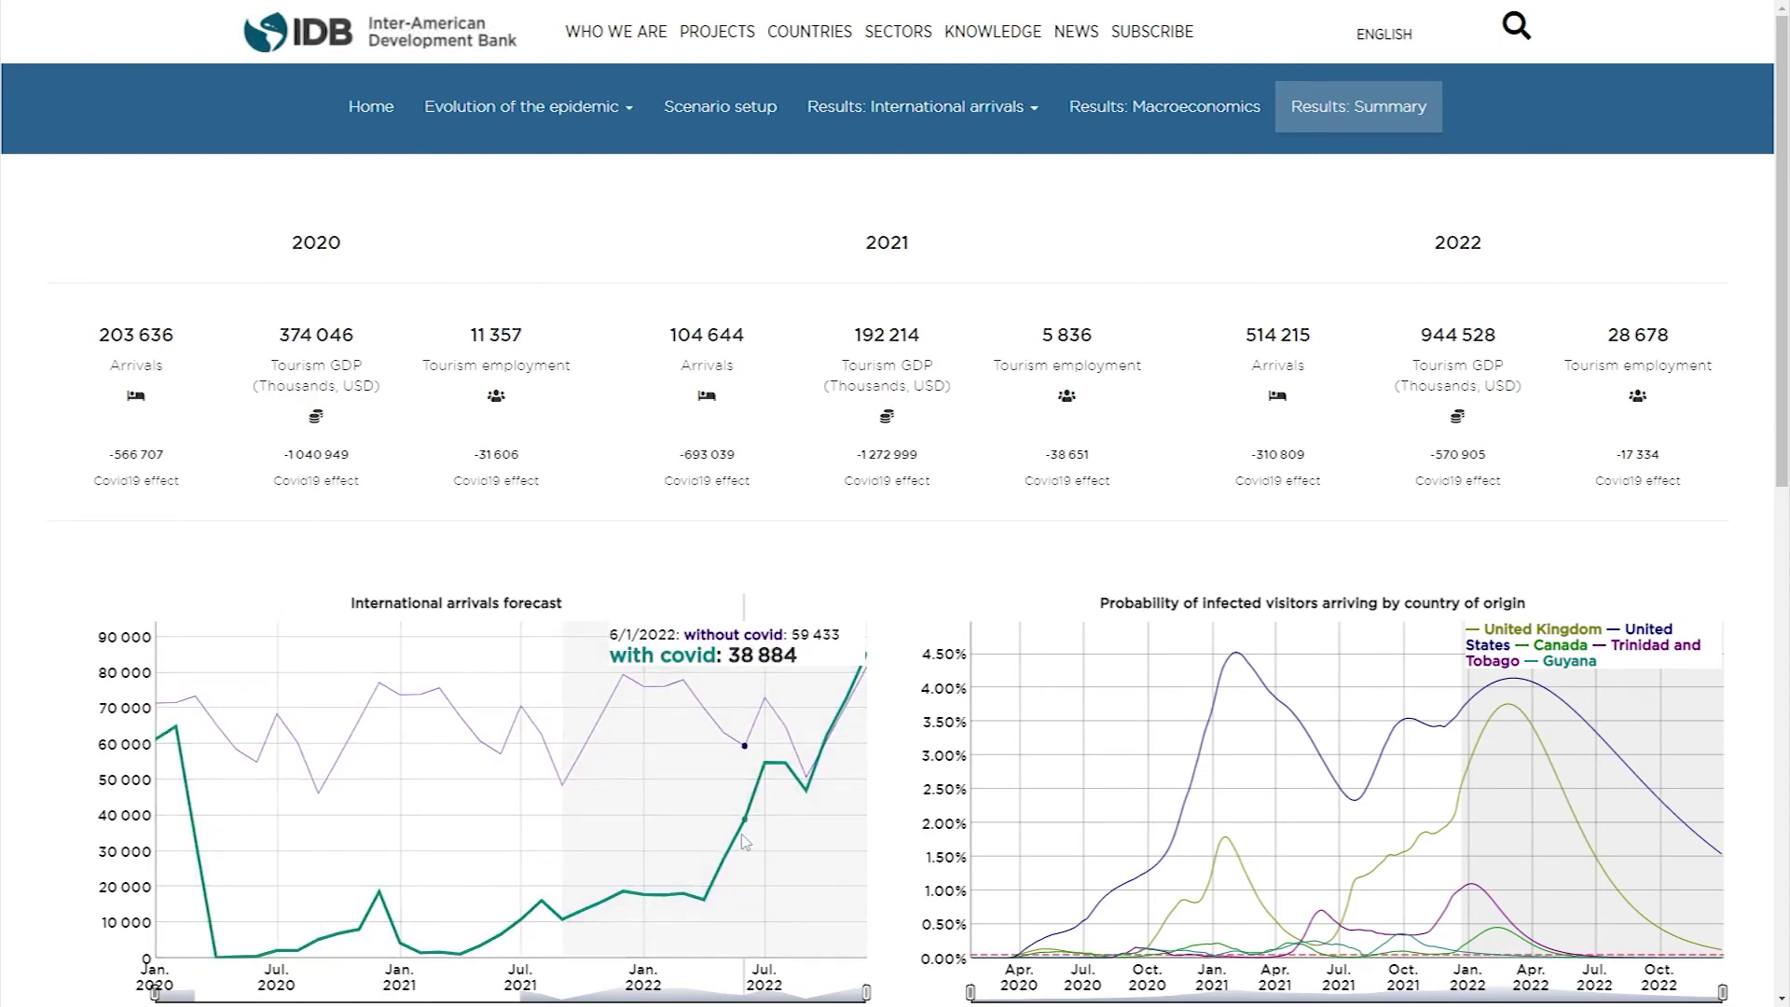
Step: Scroll through the summary charts and go to the Results: Macroeconomics page
scroll(890, 670, down, 6)
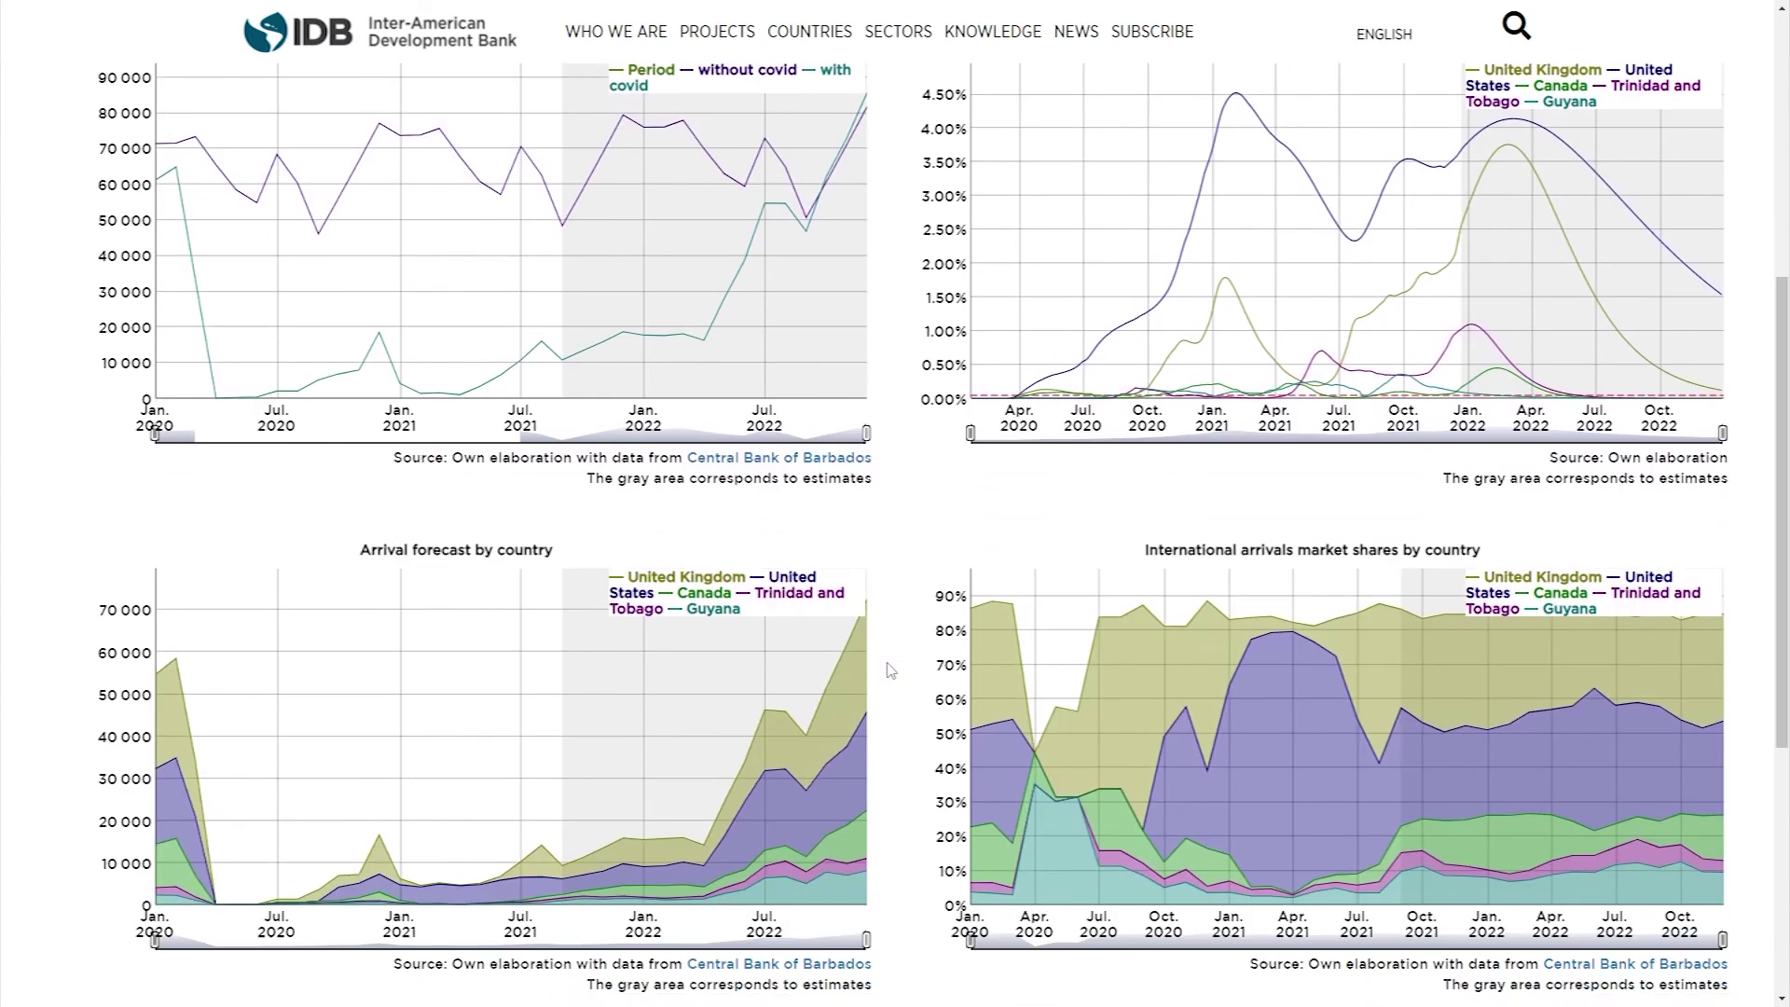
click(1148, 112)
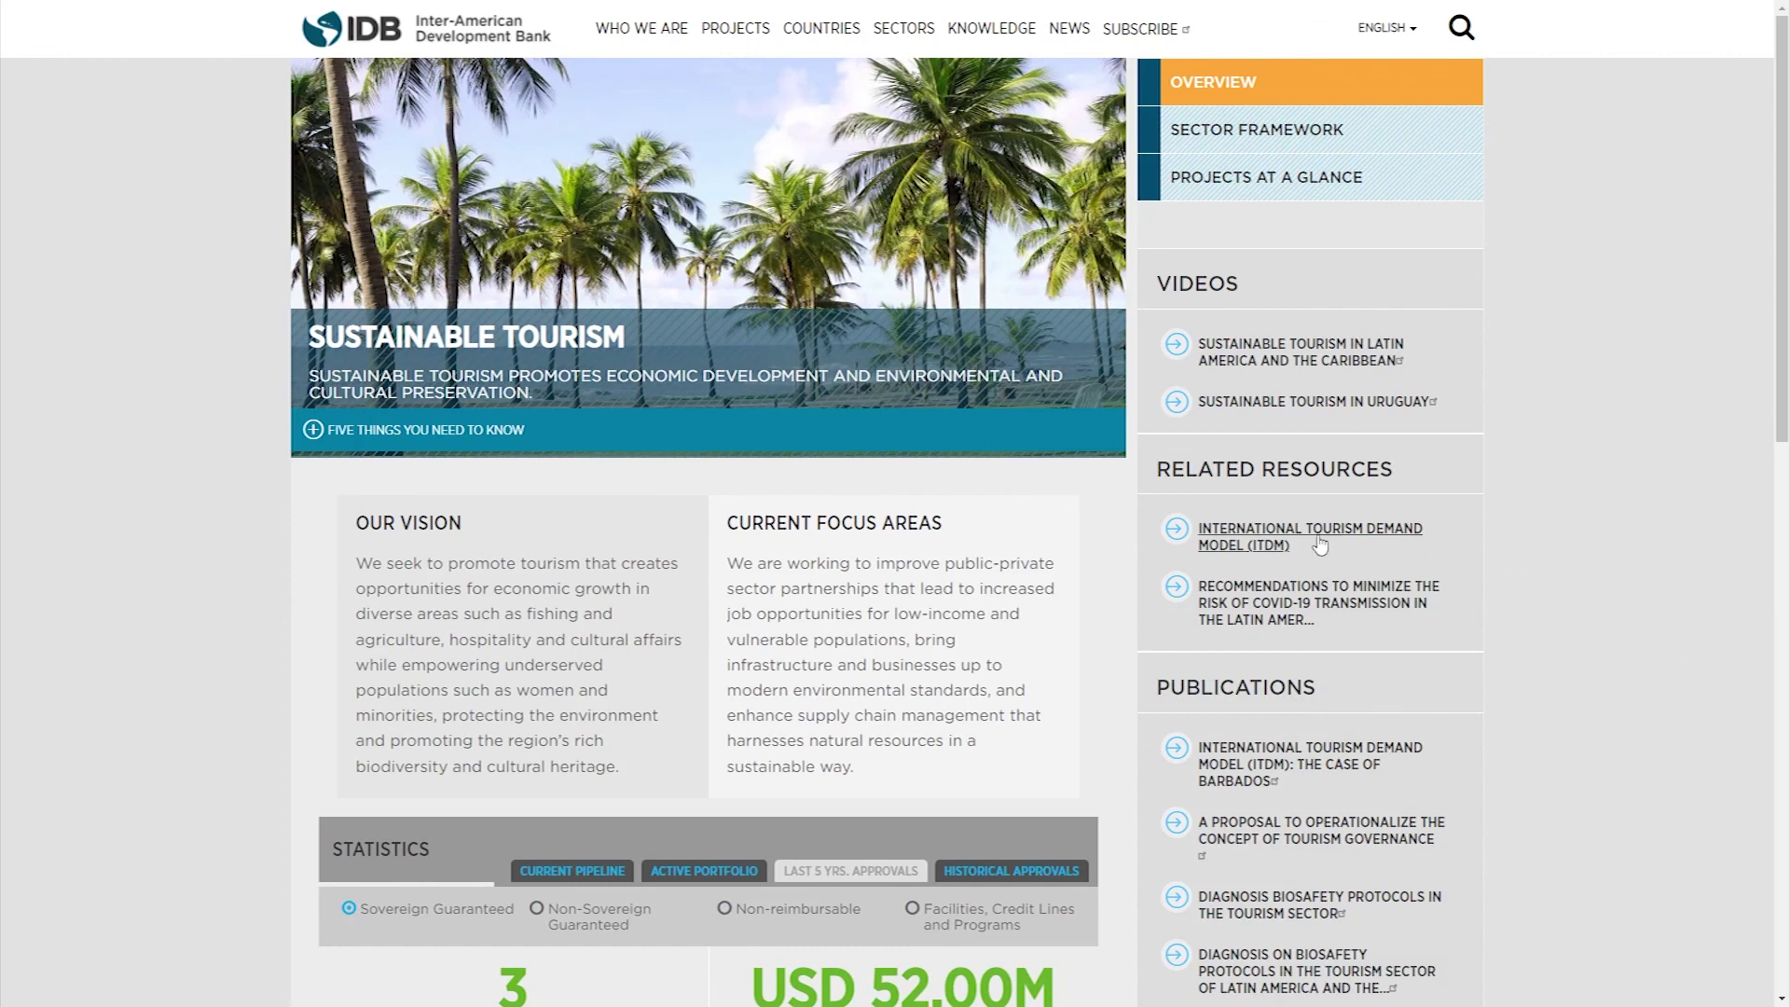
Step: Open the ITDM page from Related Resources and expand the ITDM by country list
click(1287, 538)
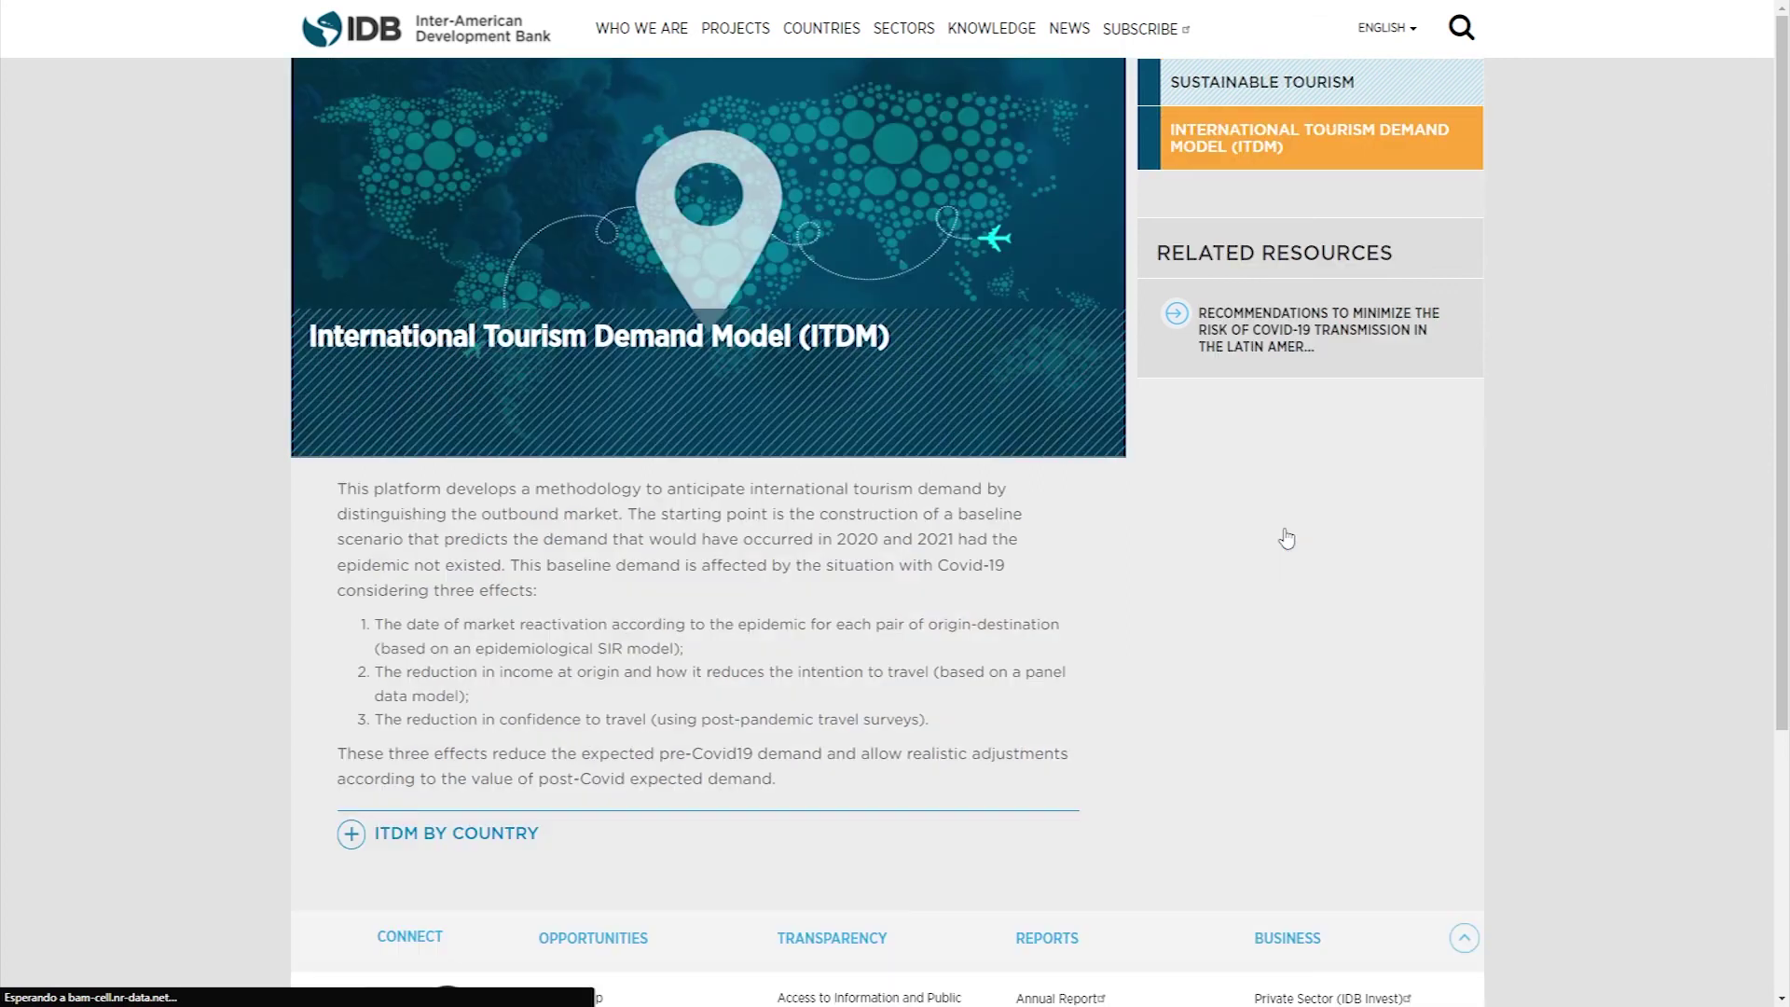
click(495, 836)
scroll(672, 652, down, 8)
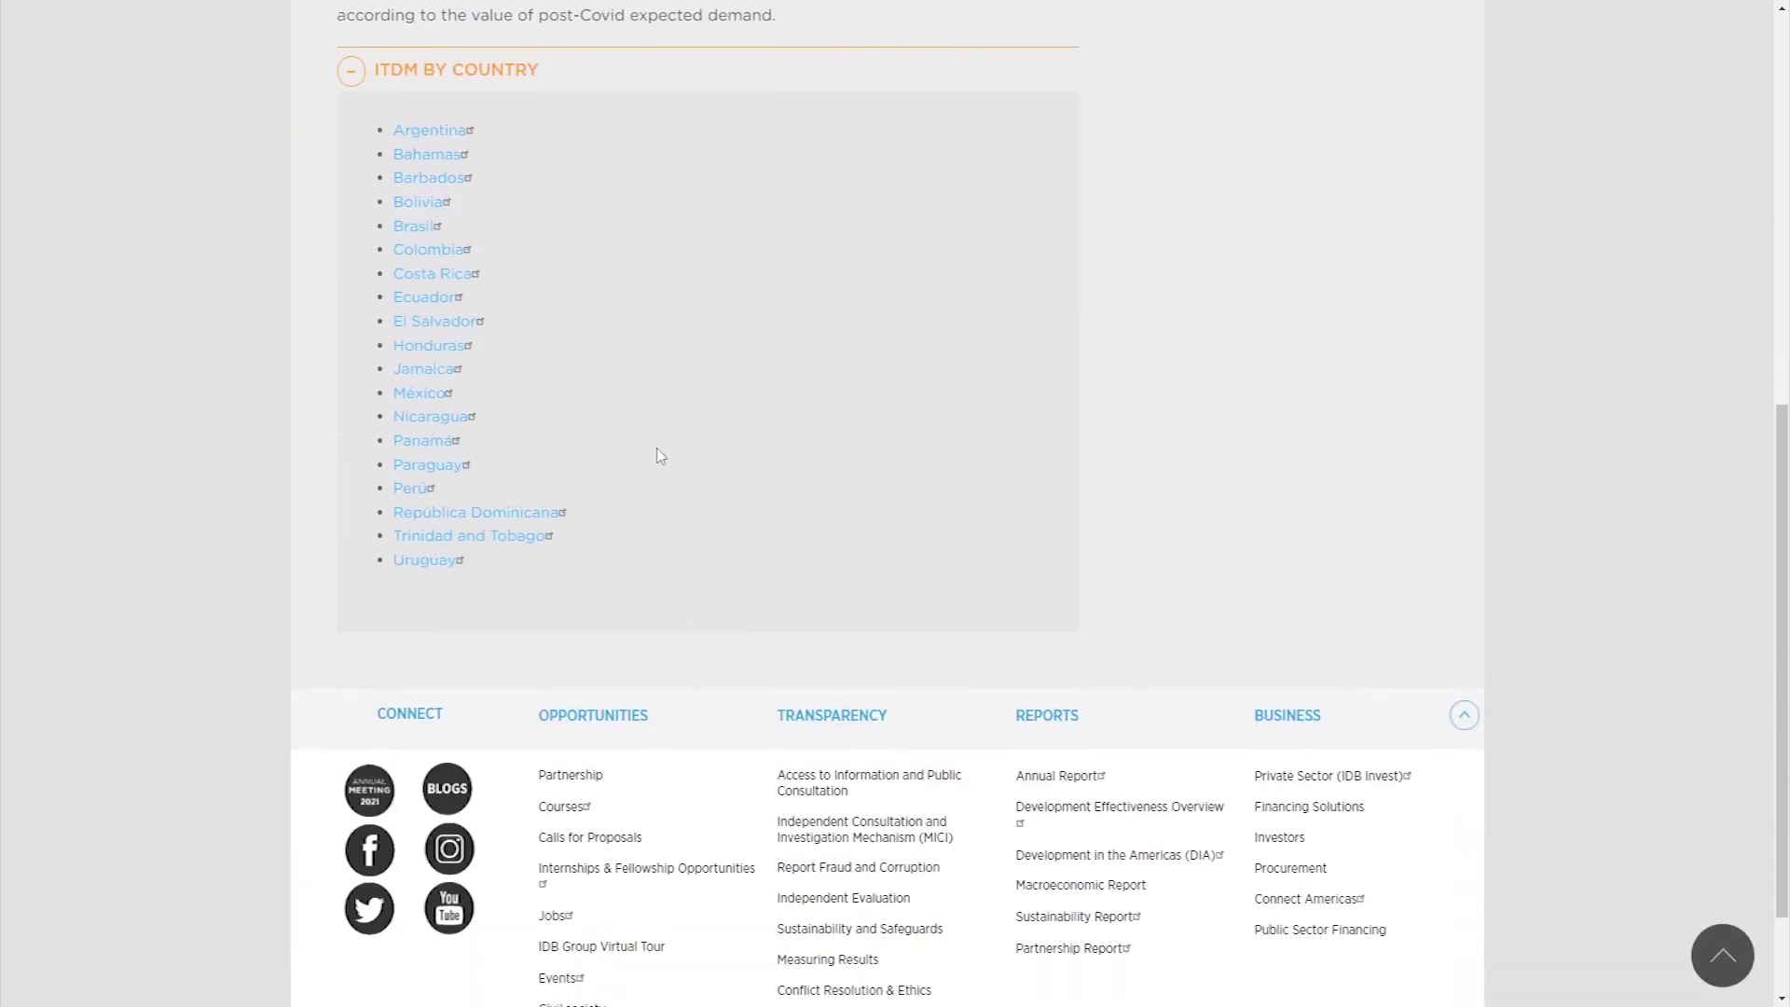